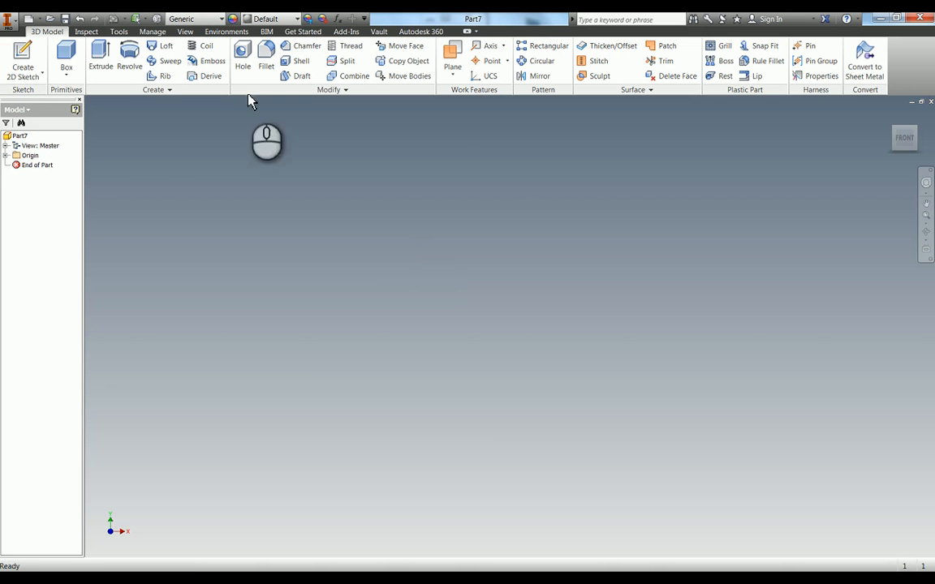
Step: Start a sketch on the XY plane and draw a 38 mm vertical line upward from the origin
left_click(24, 59)
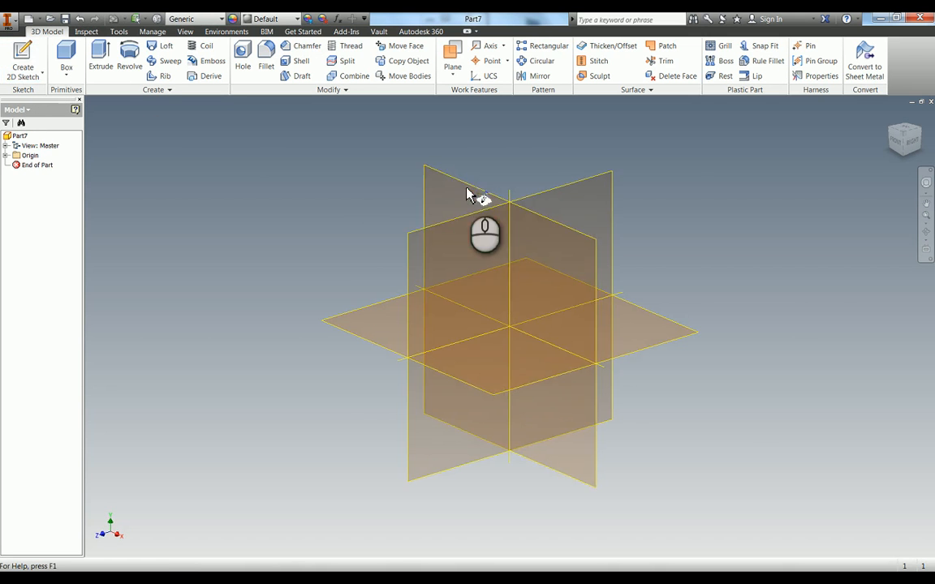
left_click(478, 194)
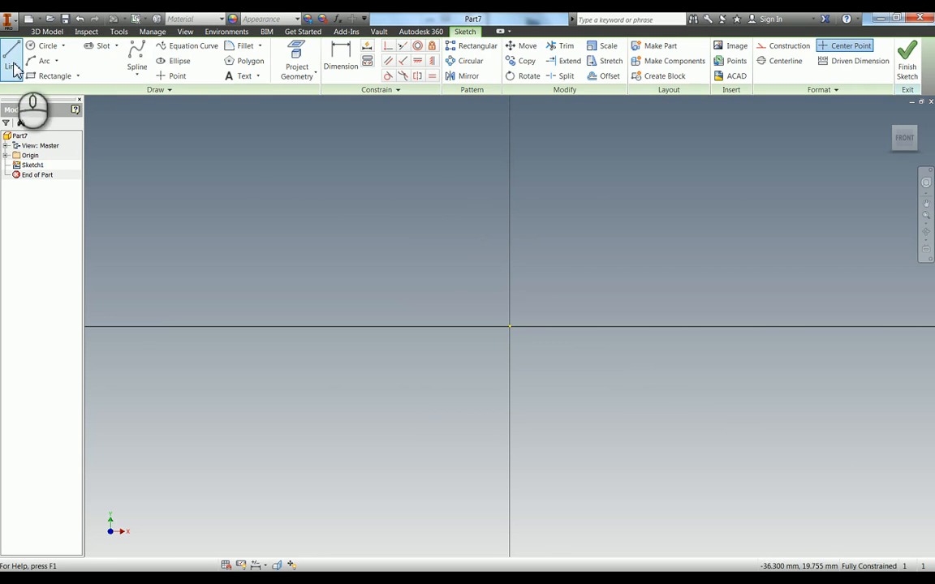
left_click(511, 327)
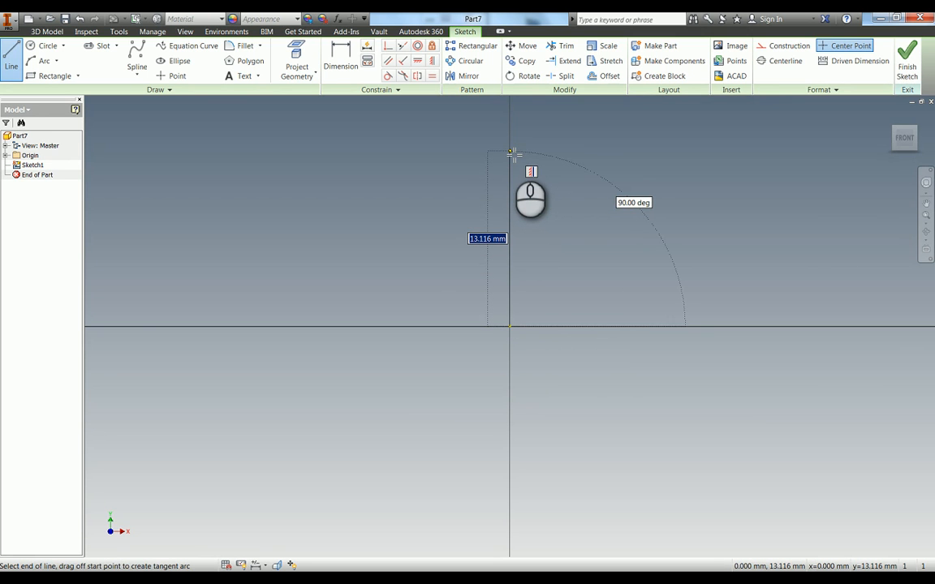
type("38")
key("Return")
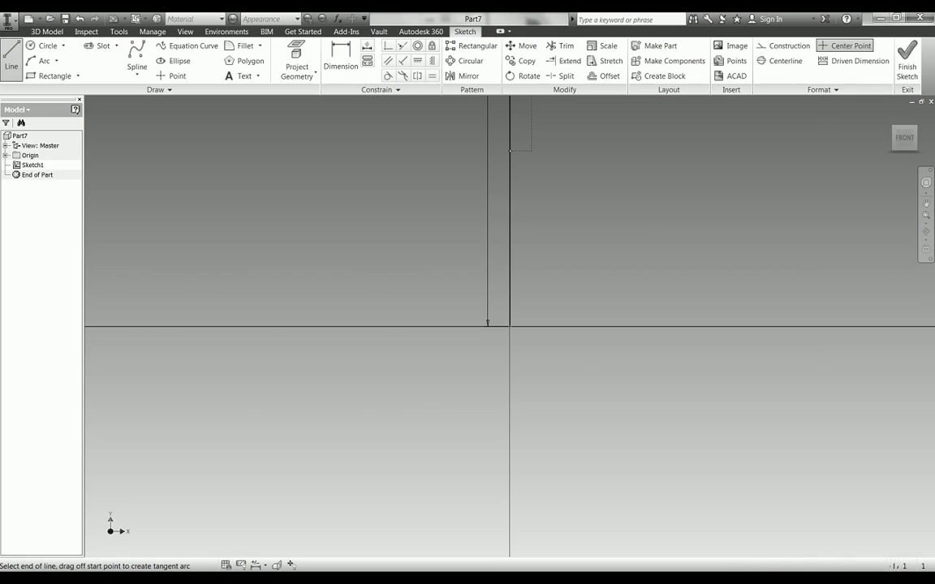
key("Escape")
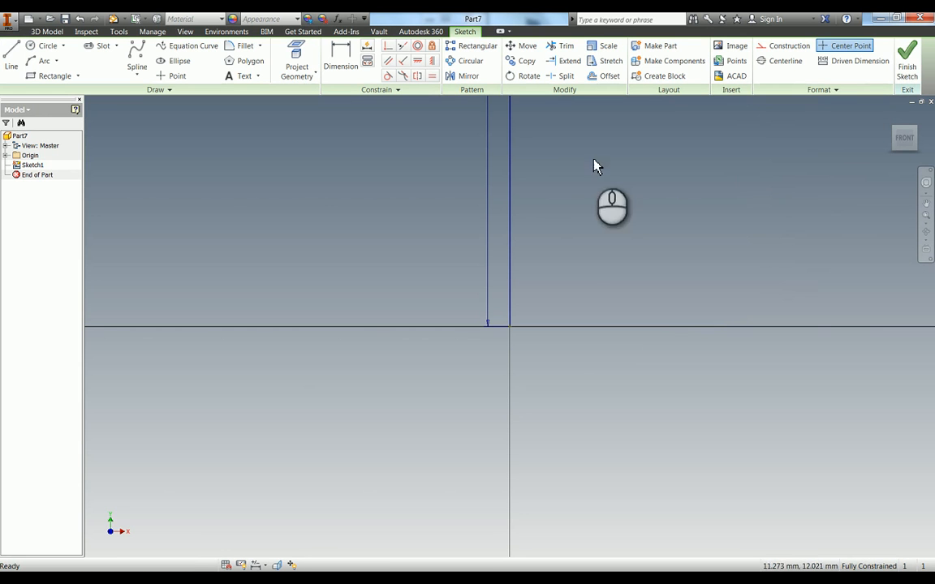
Step: Convert the vertical line to a centerline
left_click(505, 150)
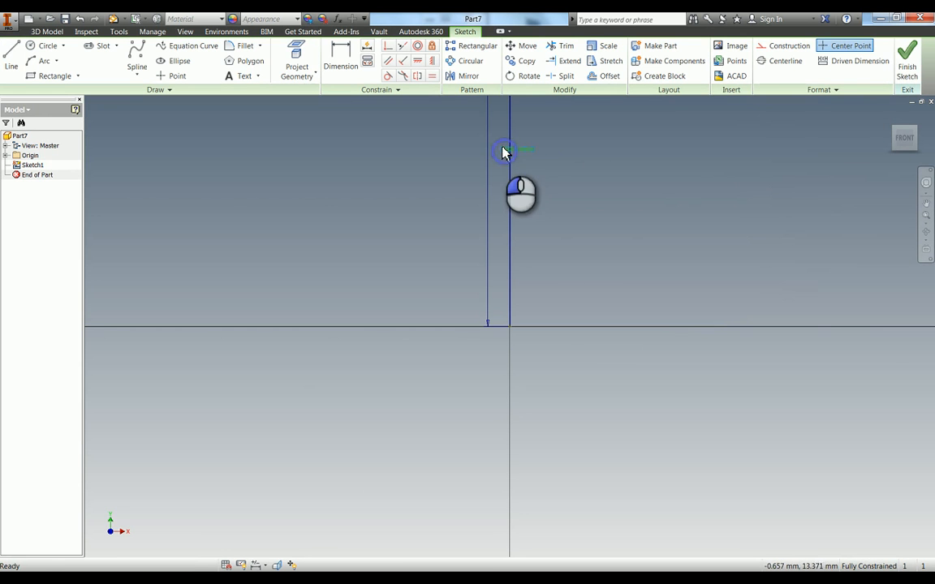
left_click(782, 62)
middle_click(755, 158)
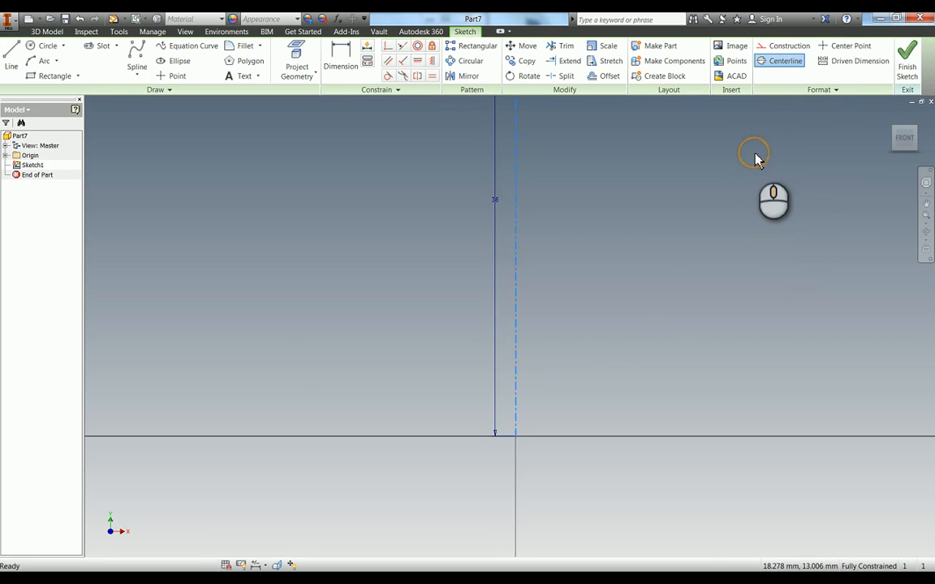
left_click(670, 249)
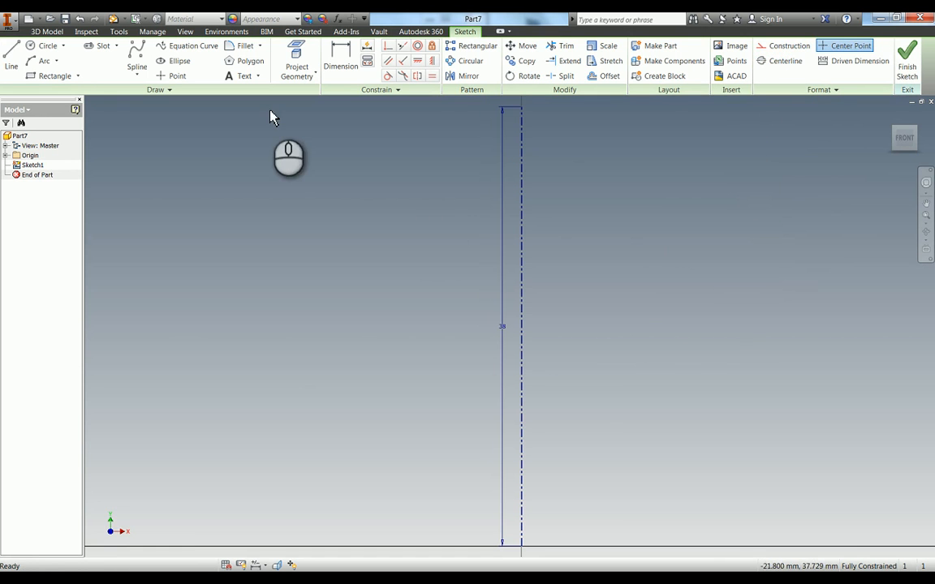
Step: Sketch a stepped bolt half-profile closed onto the centerline, with a head about 7 mm wide and 6 mm high and a shank about 3 mm wide
left_click(15, 59)
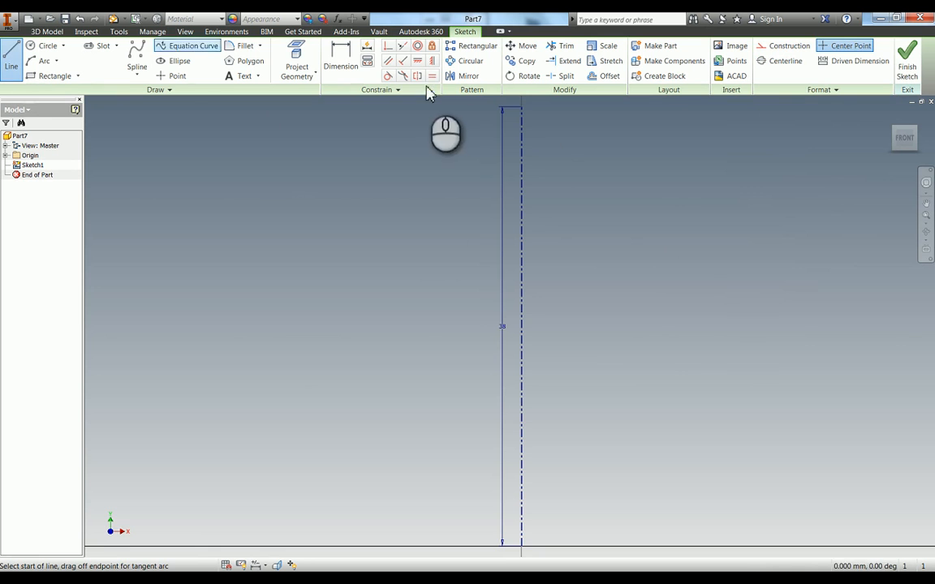
left_click(524, 108)
left_click(601, 107)
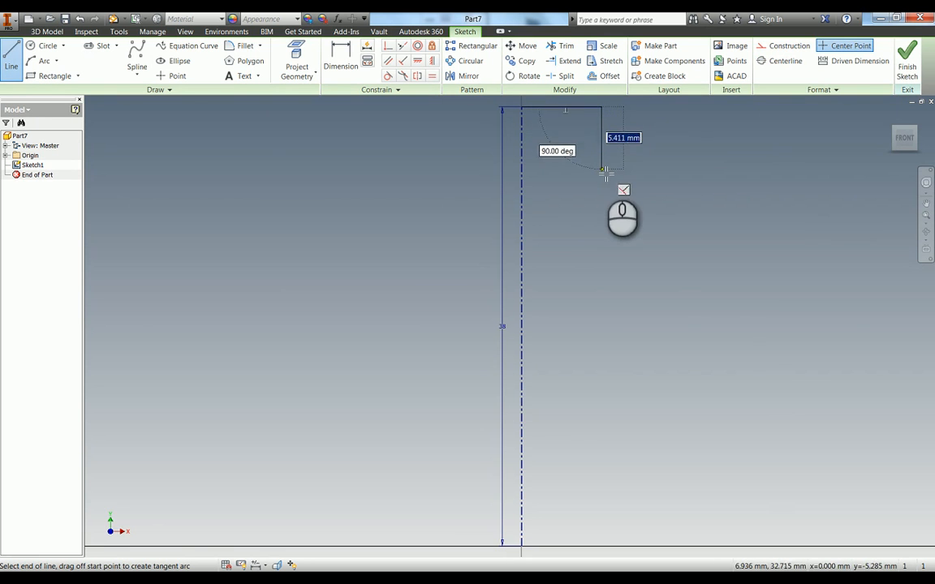
left_click(602, 176)
left_click(555, 176)
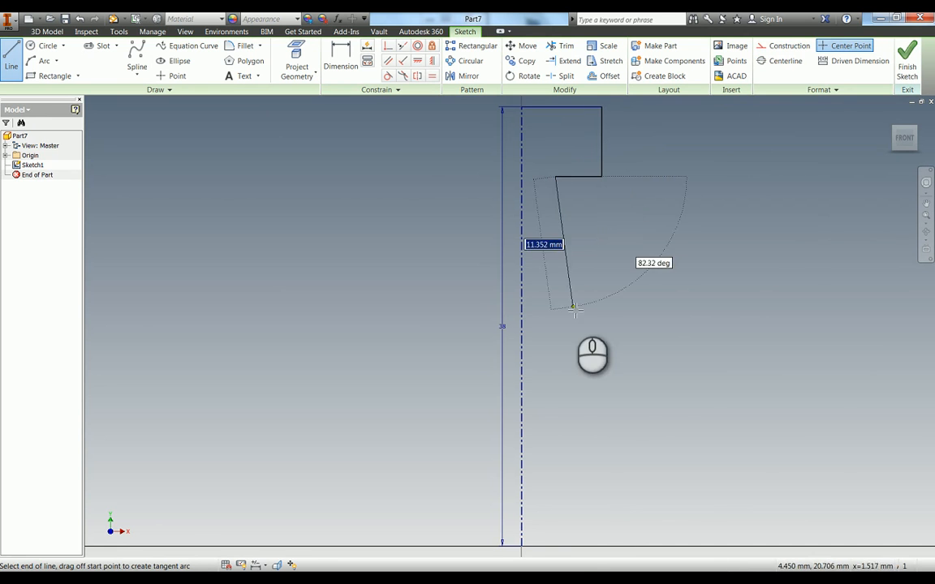
left_click(556, 548)
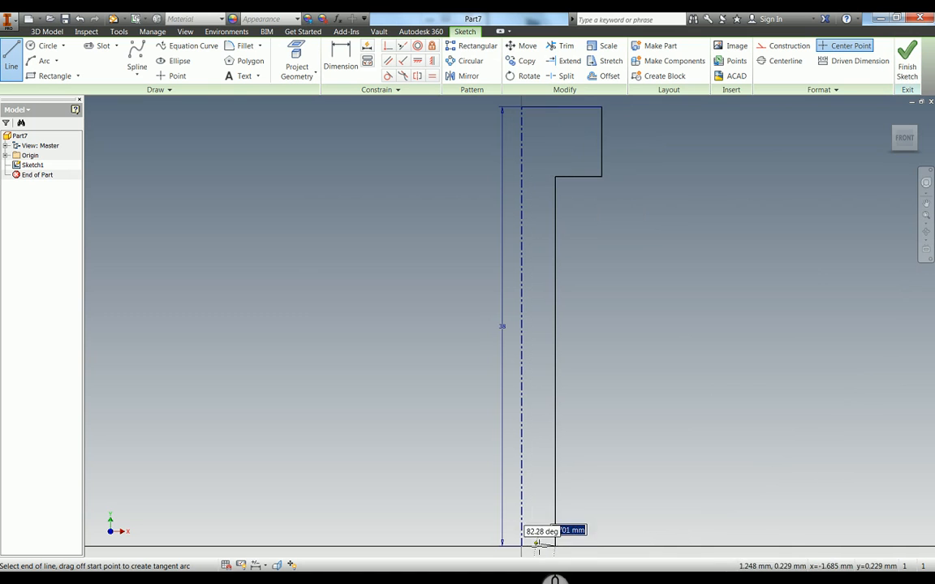
left_click(522, 547)
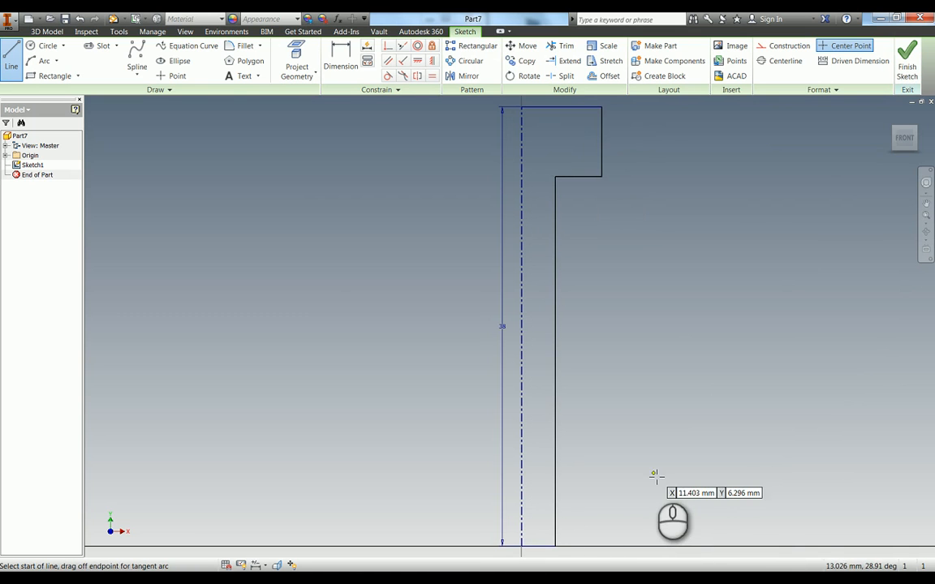
Step: Dimension the shank from its outer line to the centerline as a 6 mm diameter
key("d")
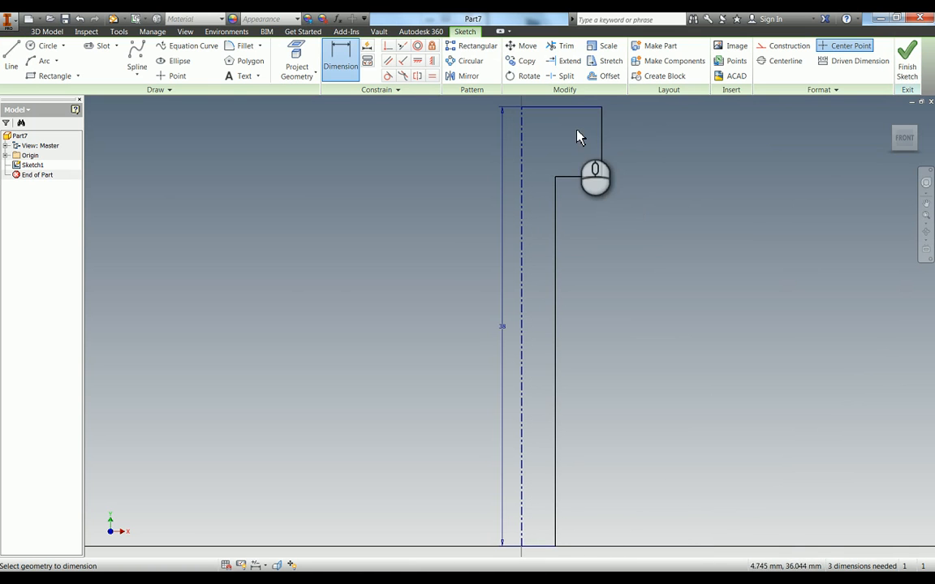
key("Escape")
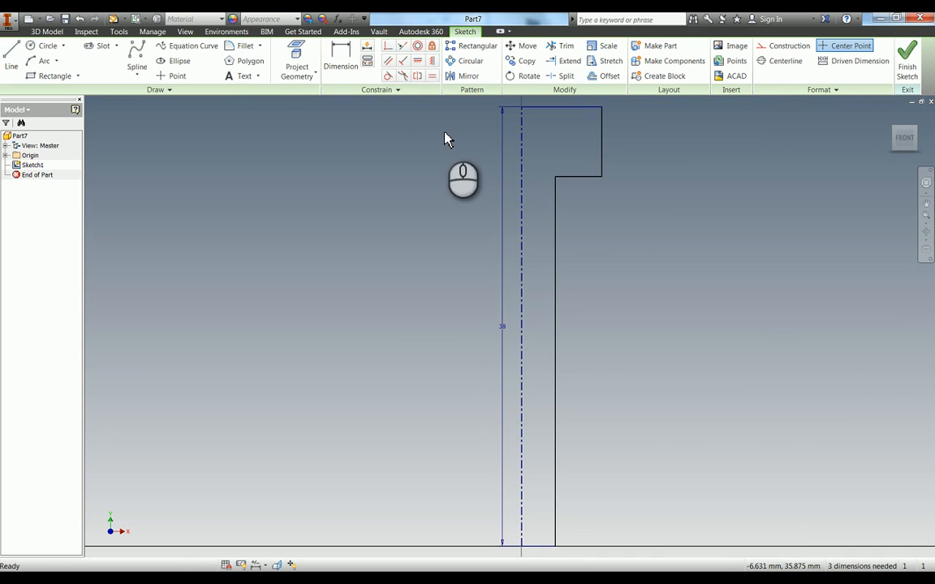
left_click(341, 59)
left_click(556, 250)
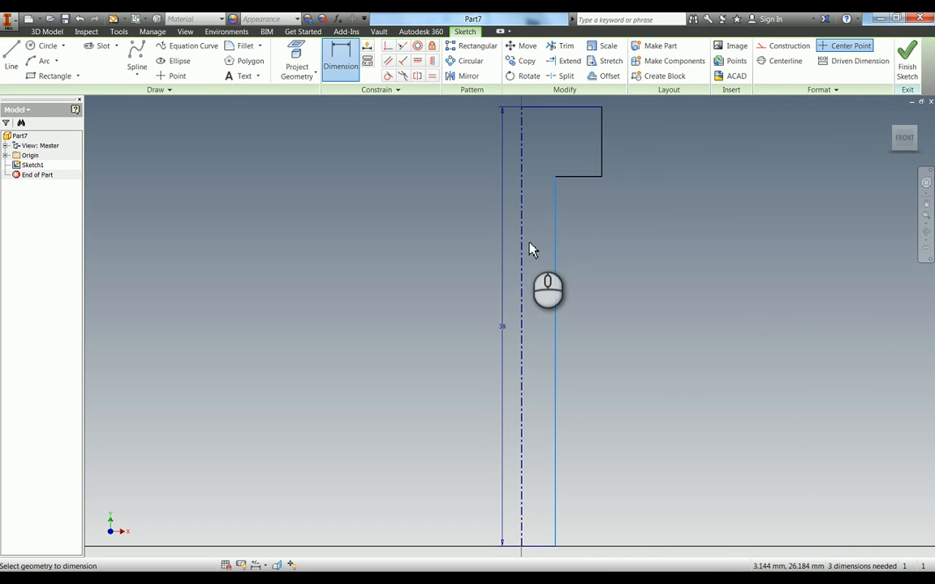
left_click(521, 247)
left_click(430, 268)
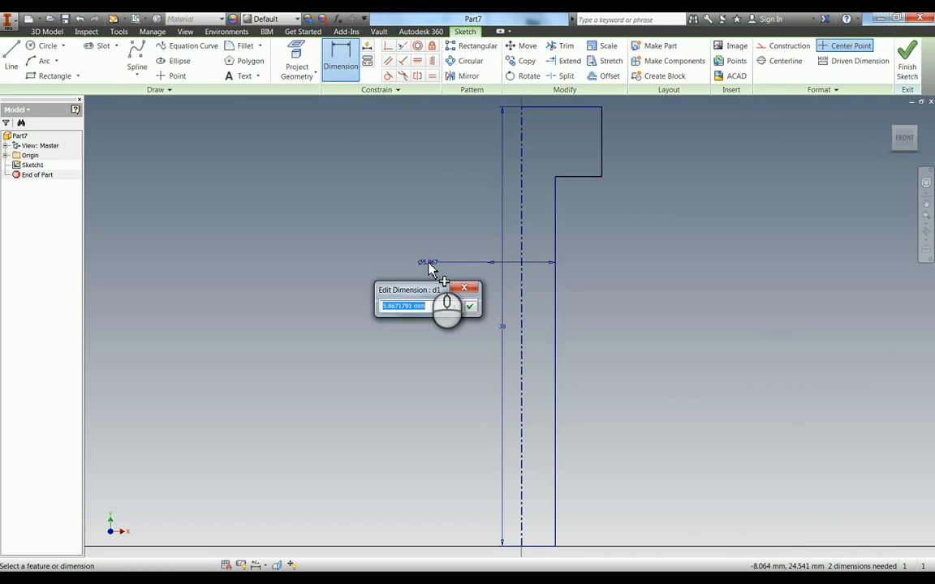
type("6")
key("Return")
Step: Dimension the head from its outer line to the centerline as a 12 mm diameter
left_click(603, 130)
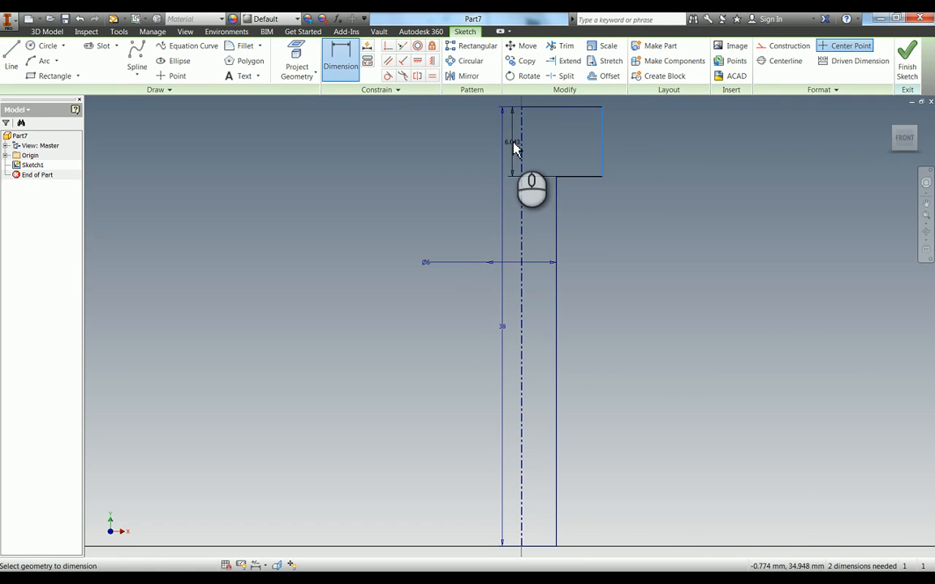
left_click(520, 145)
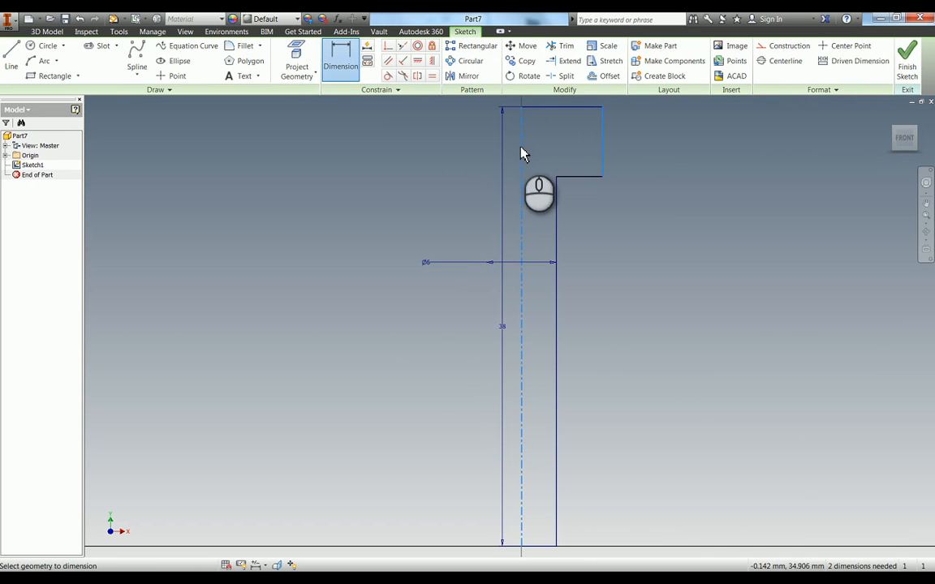
left_click(414, 167)
type("12")
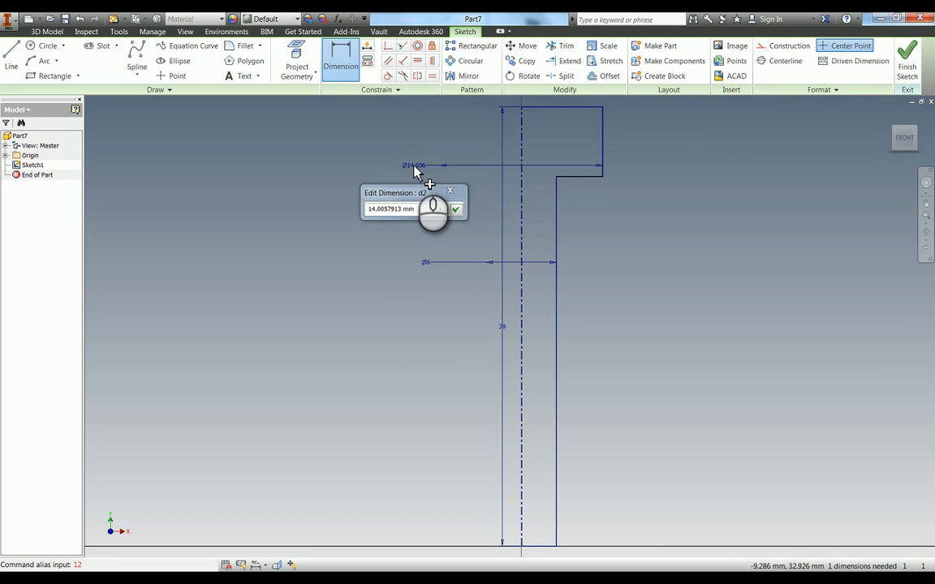
left_click(422, 209)
key("Return")
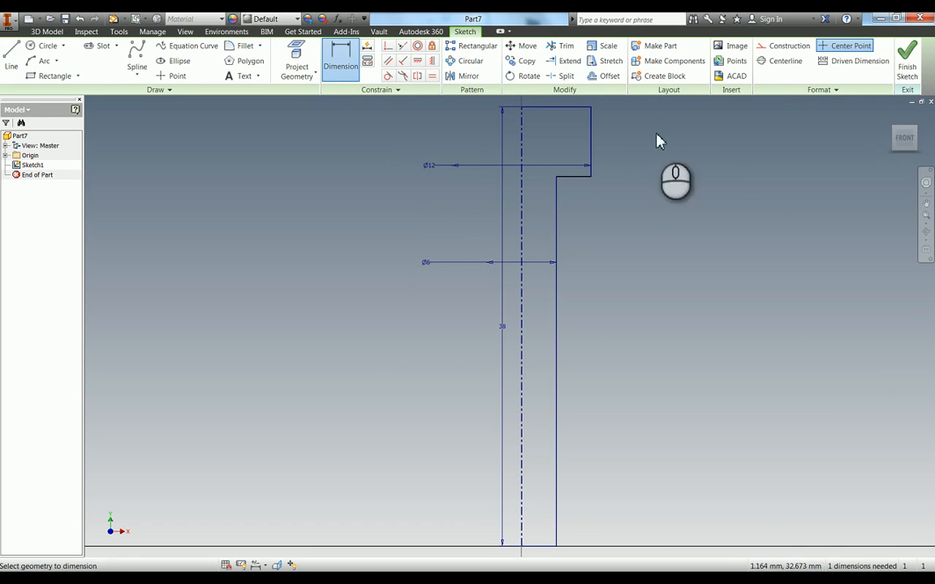
Step: Dimension the head's height as 5 mm
left_click(592, 140)
left_click(633, 153)
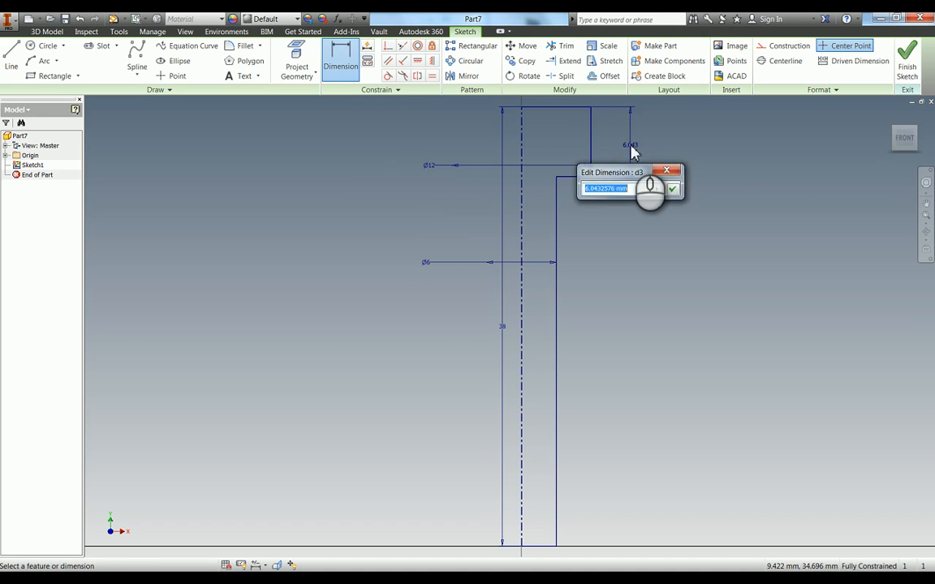
type("5")
key("Return")
key("Escape")
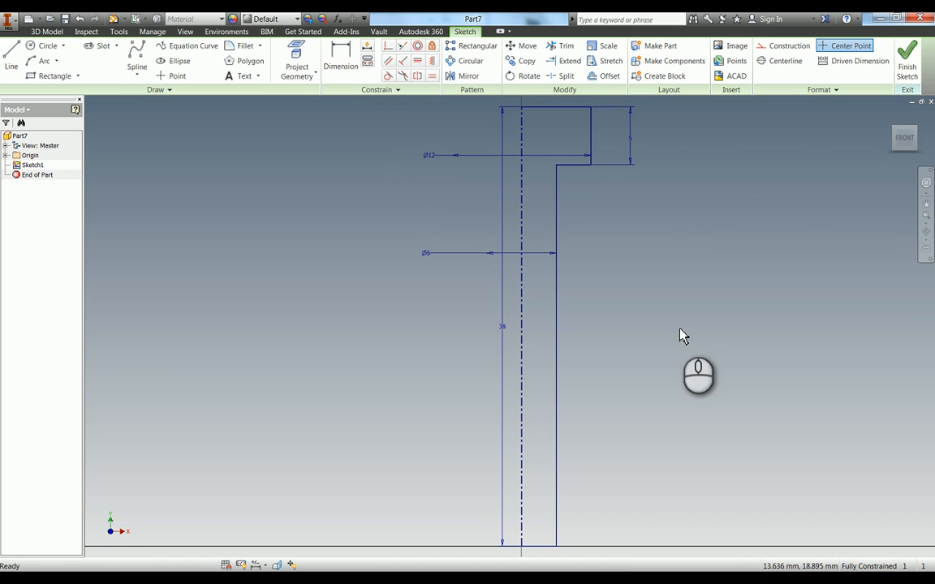
Step: Revolve the profile fully around the centerline as a solid
key("r")
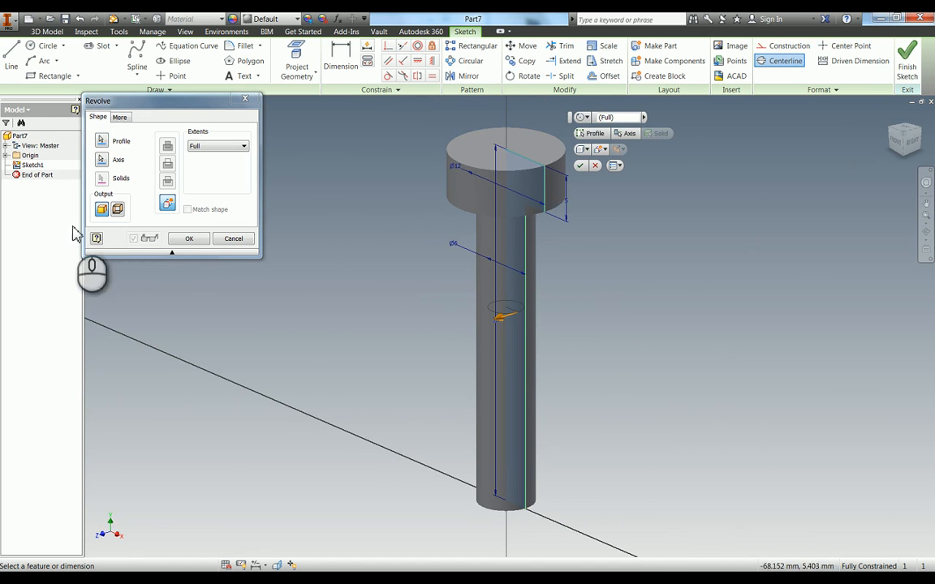
left_click(190, 238)
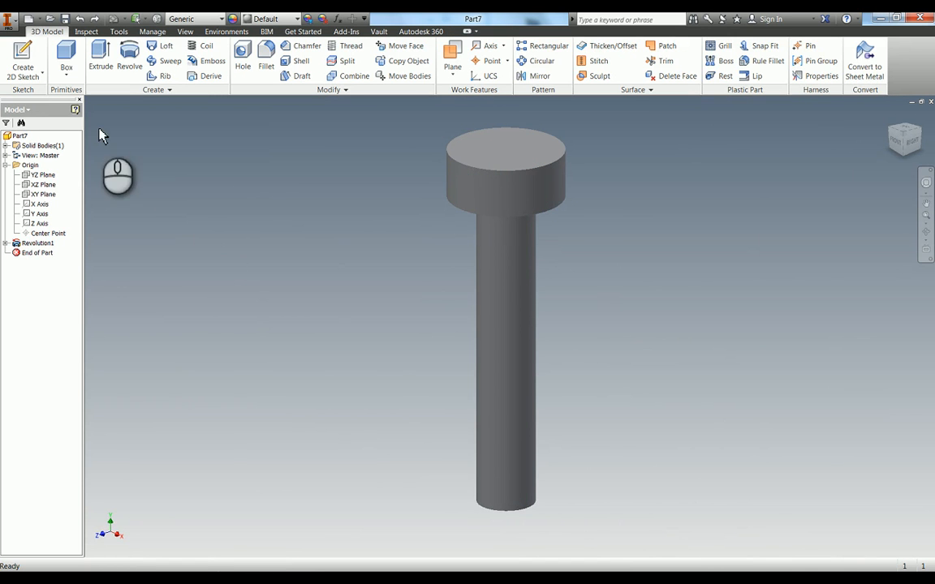
Step: Start a new sketch on the XY plane and slice the graphics at the sketch plane
left_click(39, 204)
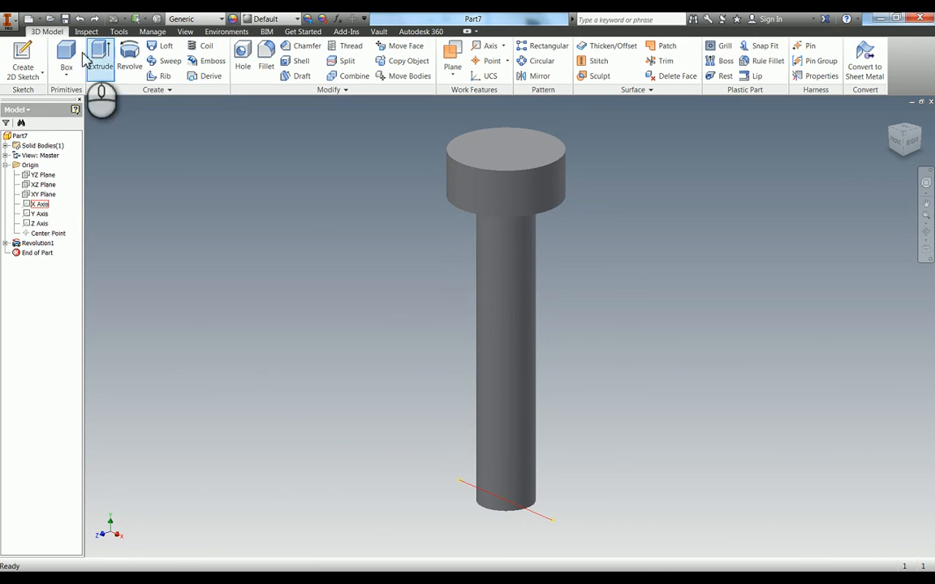
left_click(24, 56)
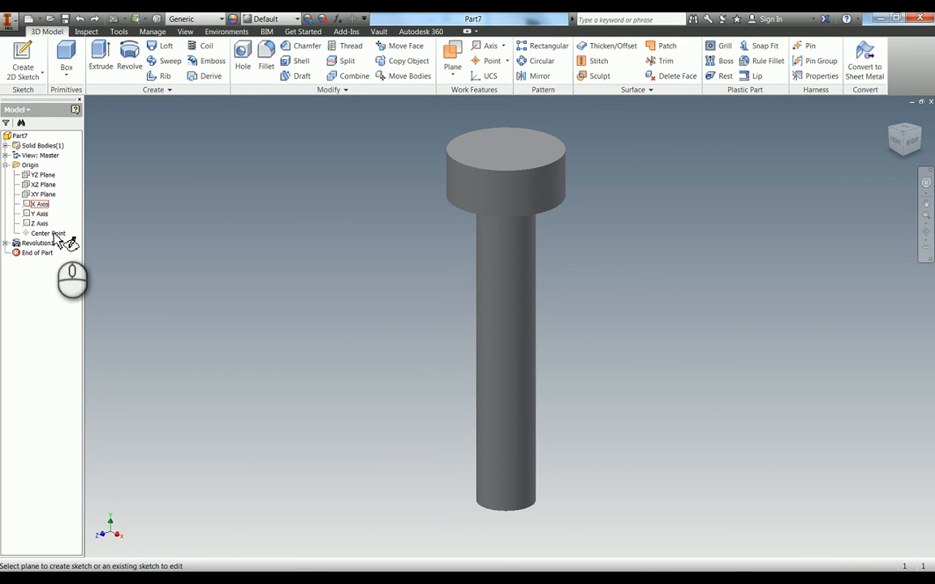
left_click(41, 196)
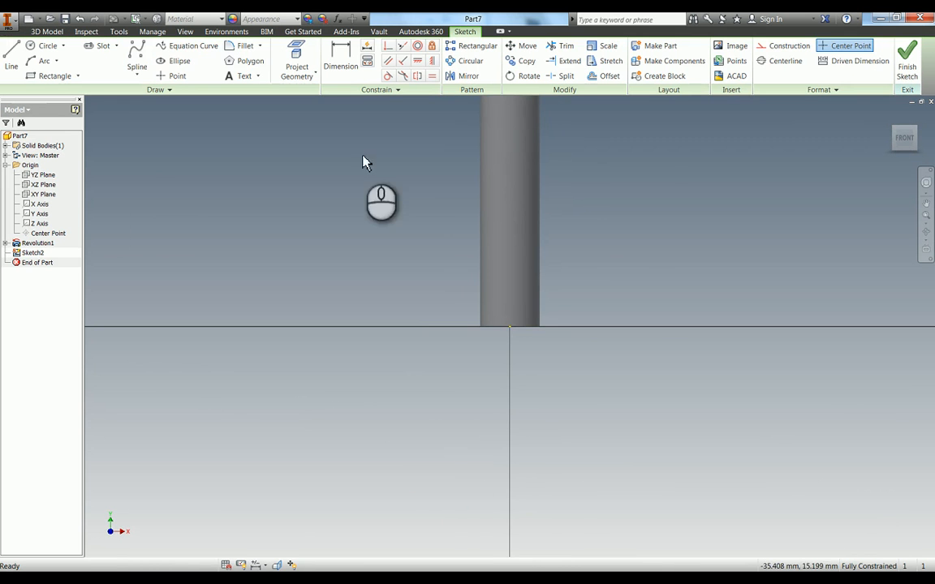
middle_click(413, 196)
middle_click(413, 197)
key("F7")
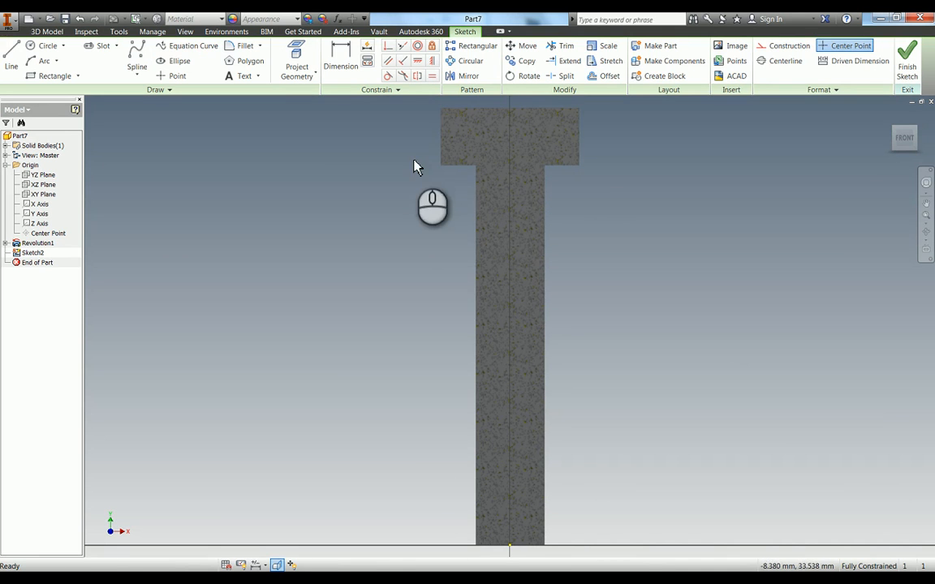
Step: Project the left edge of the sliced shank into the sketch
left_click(294, 59)
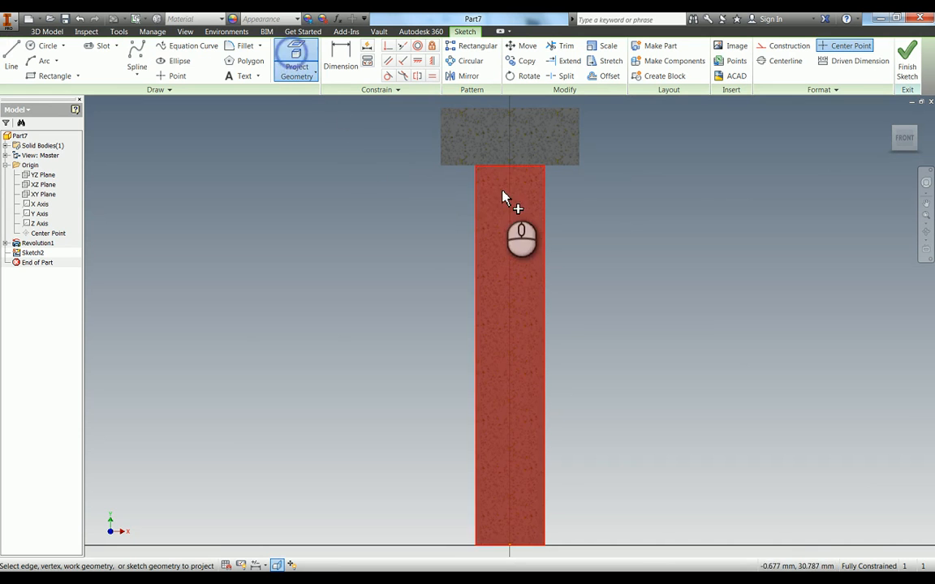
left_click(477, 182)
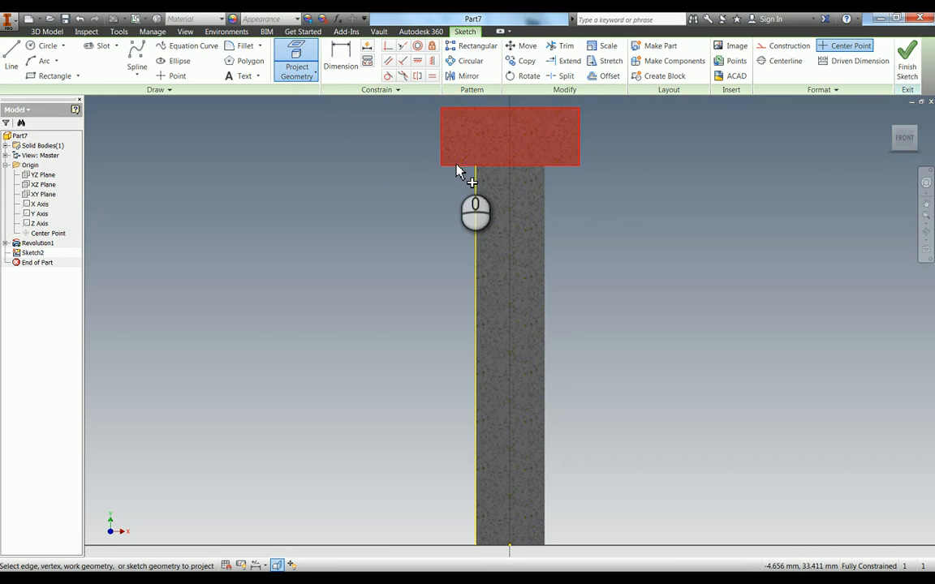
key("Escape")
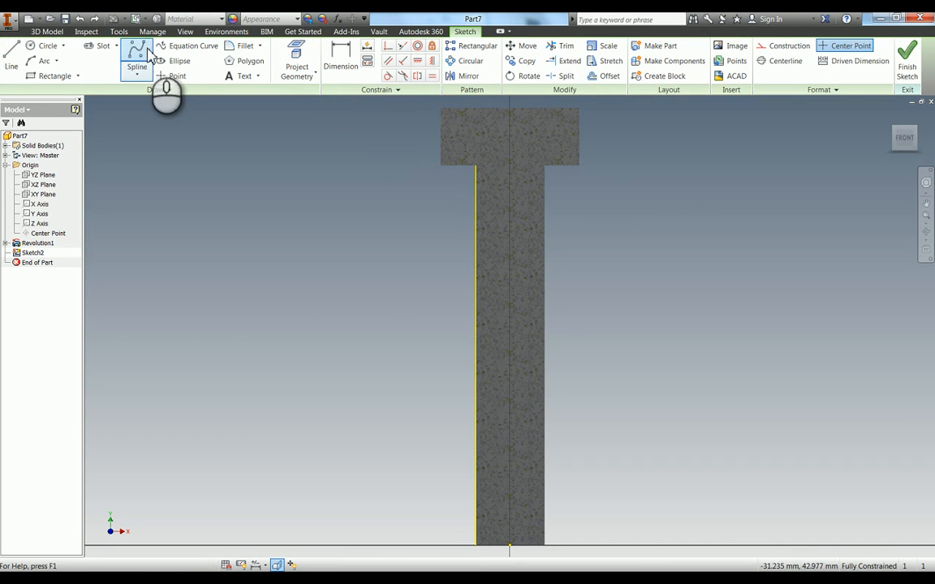
Step: Draw a 0.5 mm diameter circle centred on the projected shank edge, just below the head
left_click(38, 46)
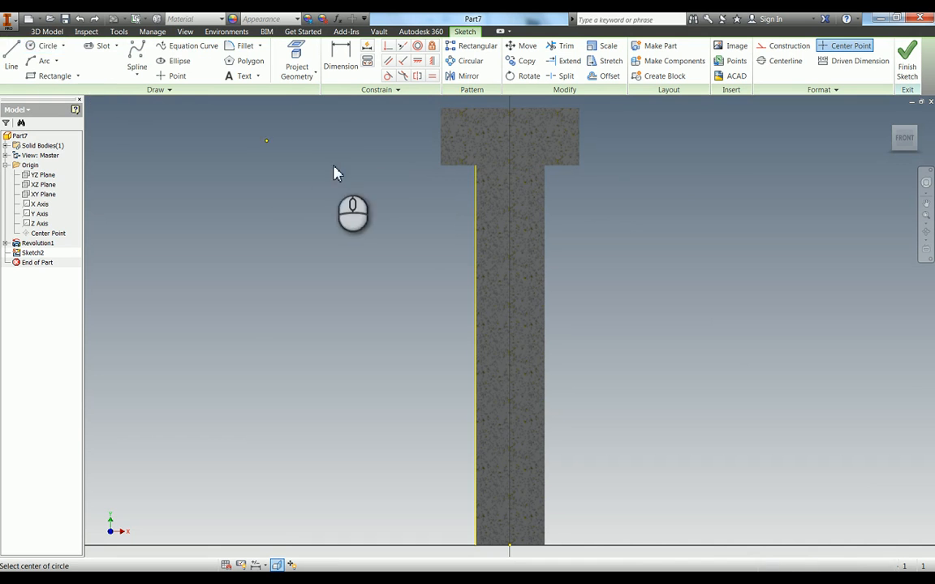
left_click(473, 176)
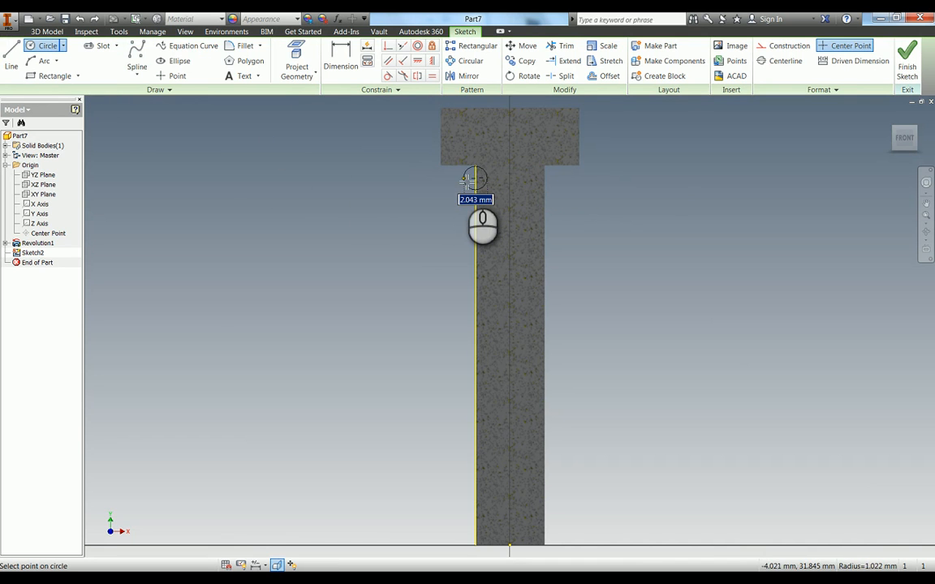
key("Return")
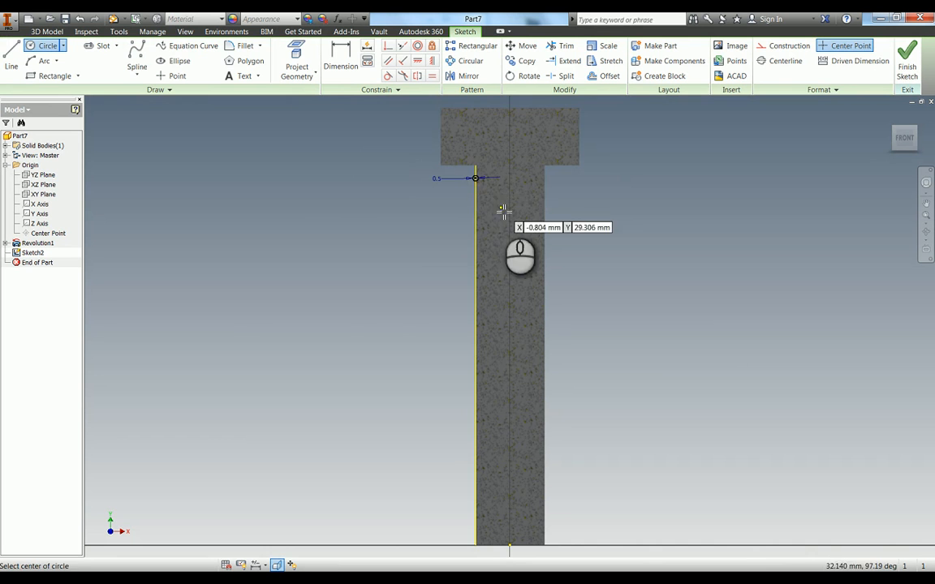
Step: Dimension the small circle's centre 0.25 mm below the head's underside, with the value driven by the circle's diameter dimension d5
key("Escape")
scroll(457, 148, "down", 1)
scroll(454, 154, "down", 5)
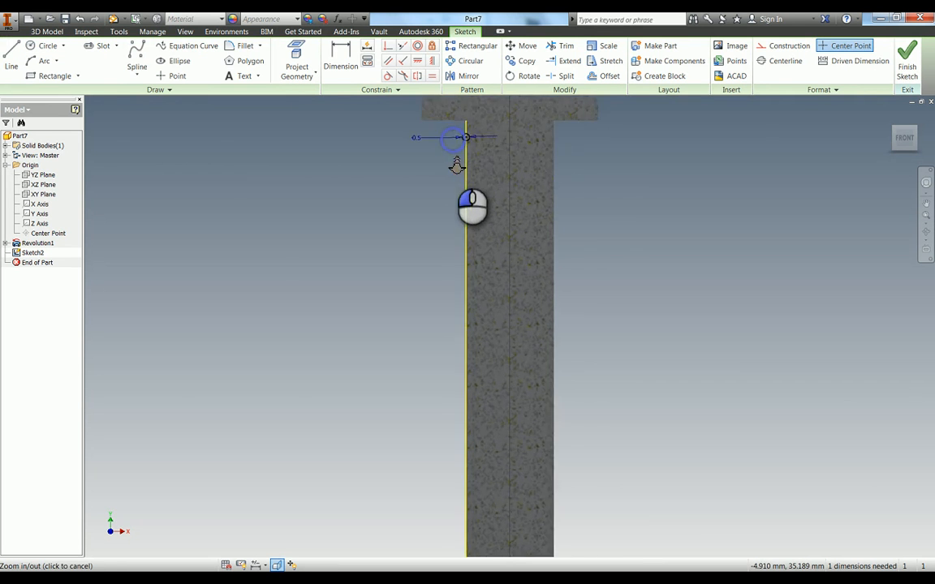
middle_click_drag(445, 171, 393, 262)
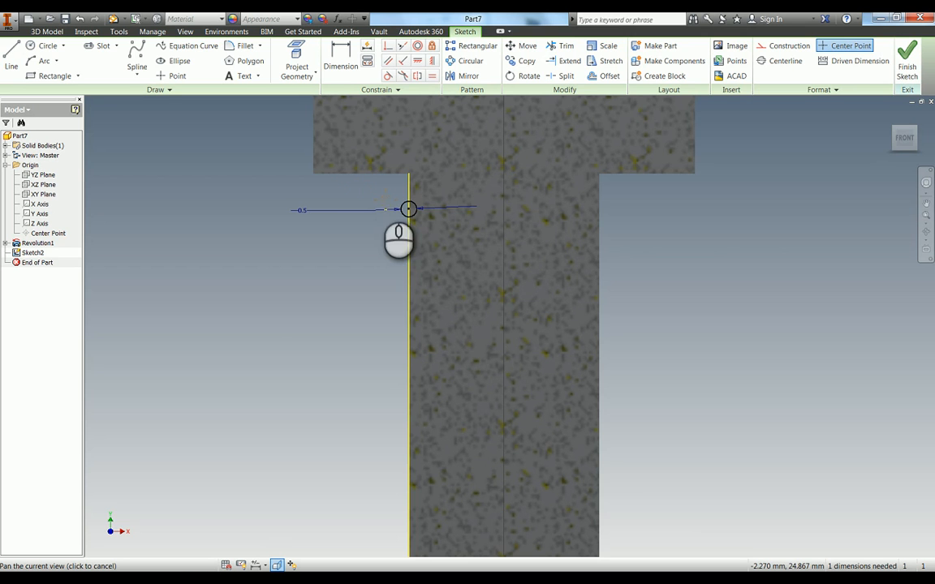
middle_click_drag(411, 179, 409, 181)
key("d")
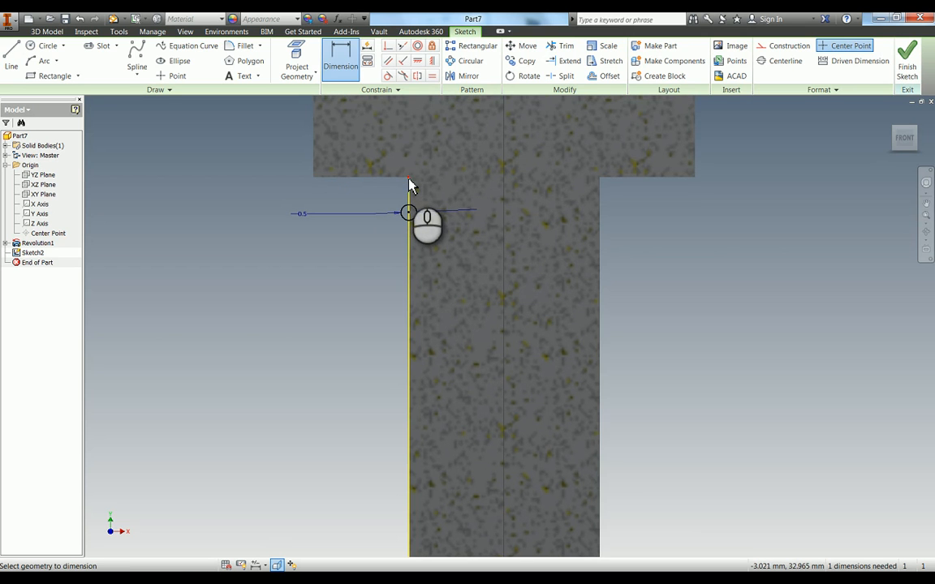
left_click(409, 179)
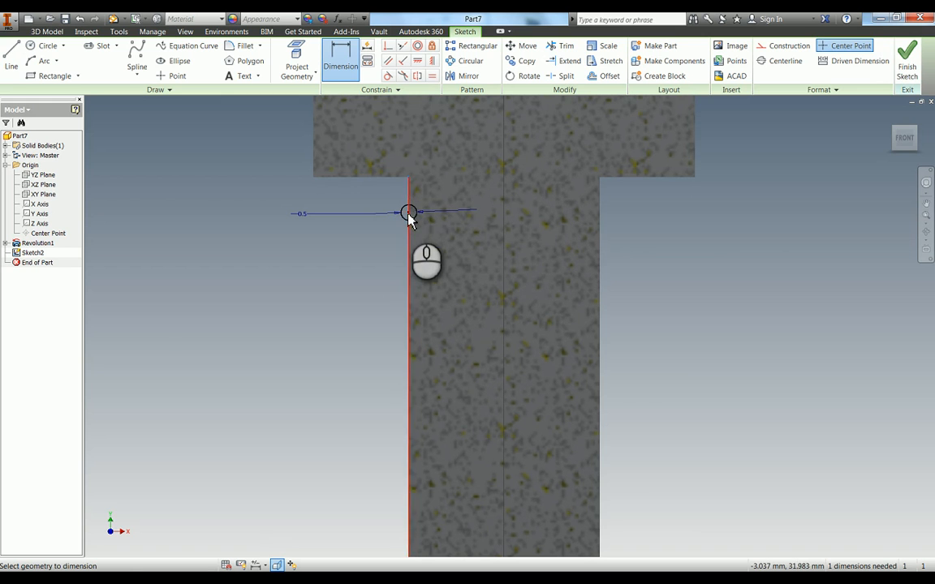
left_click(408, 212)
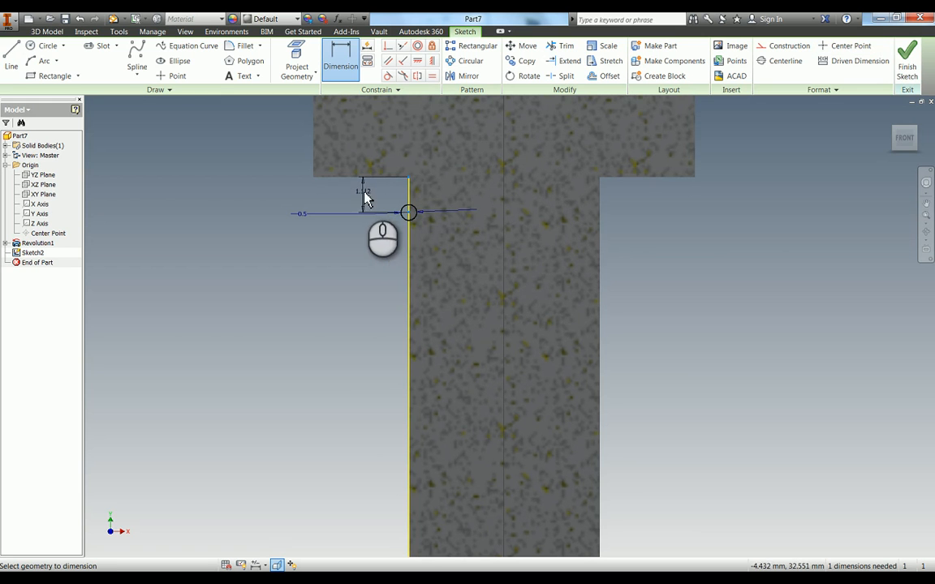
left_click(363, 194)
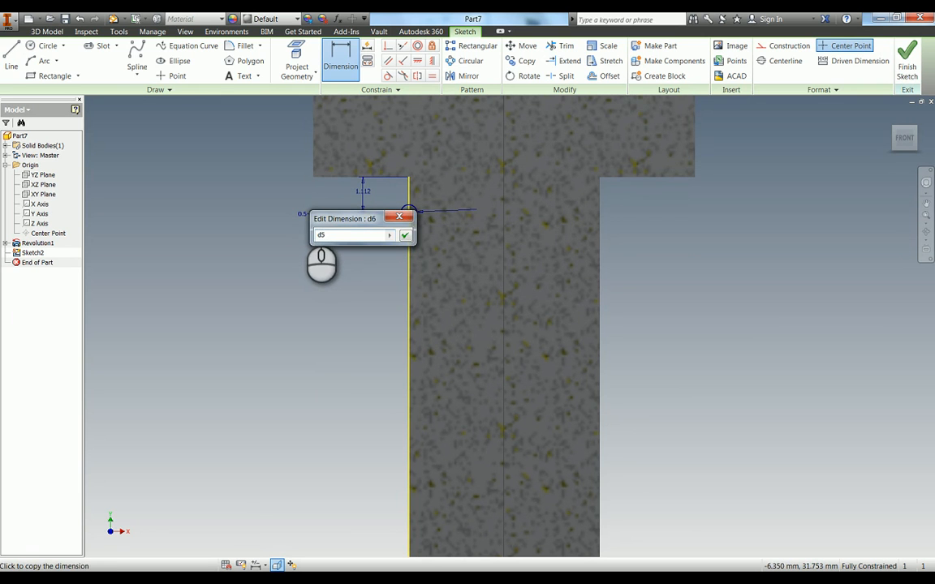
left_click(404, 234)
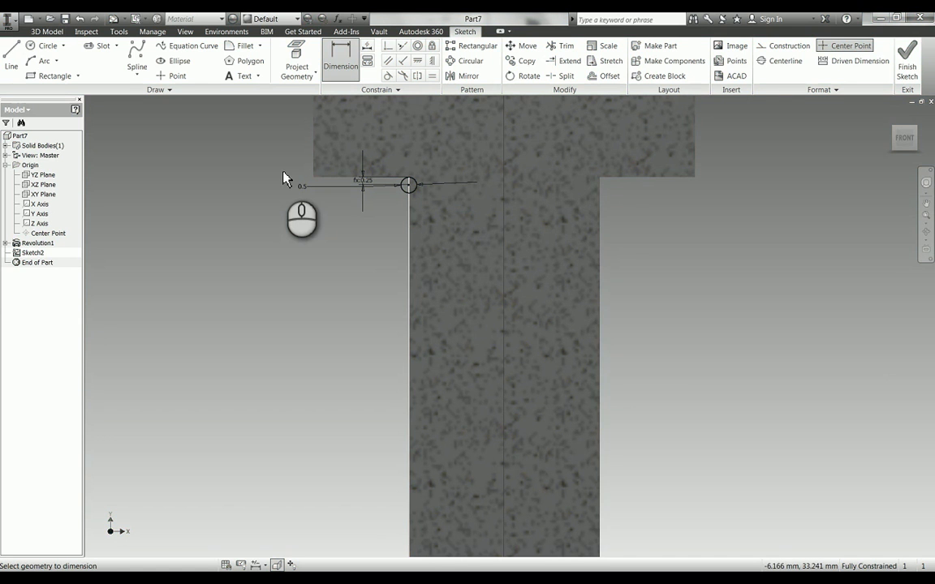
Step: Revolve the small circle fully around the Y axis as a cut to form a groove beneath the head
key("r")
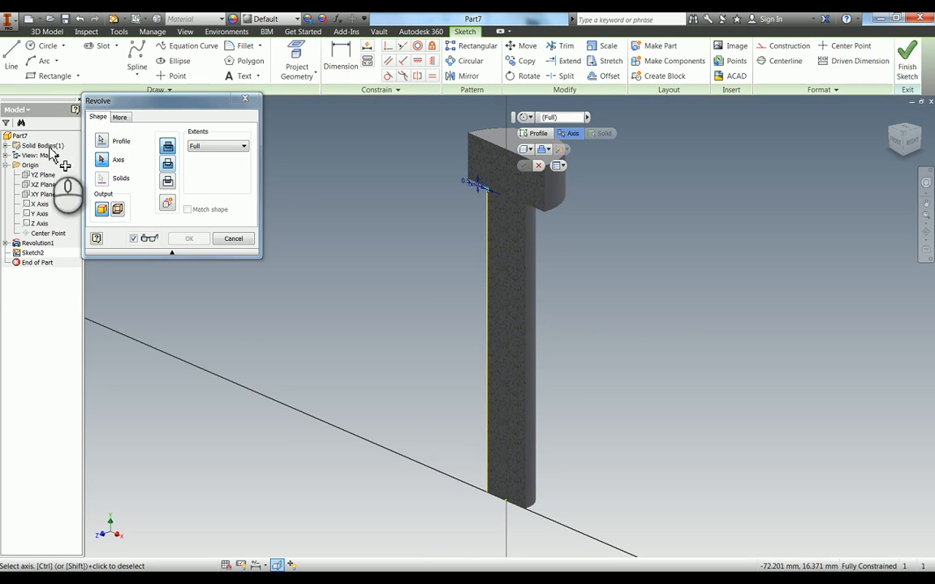
left_click(167, 164)
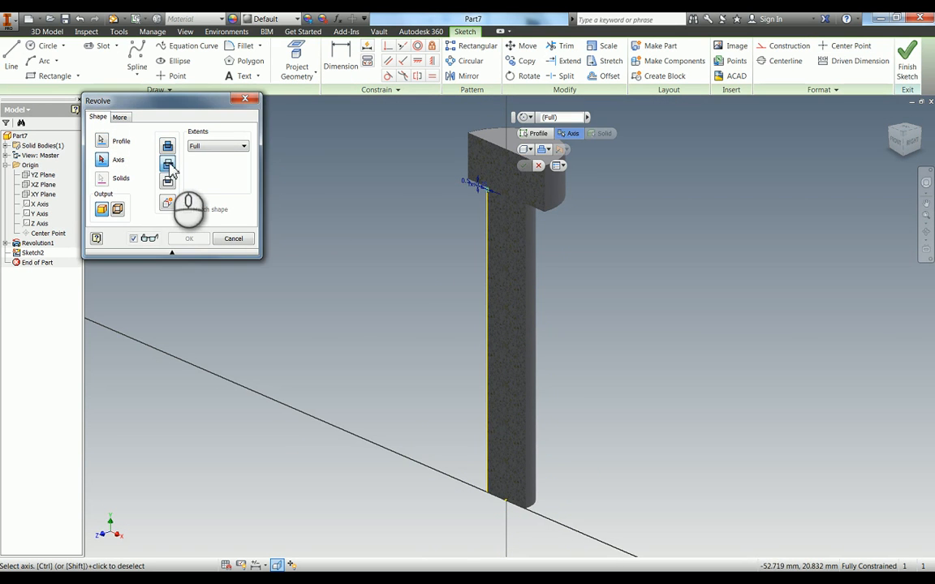
left_click(39, 214)
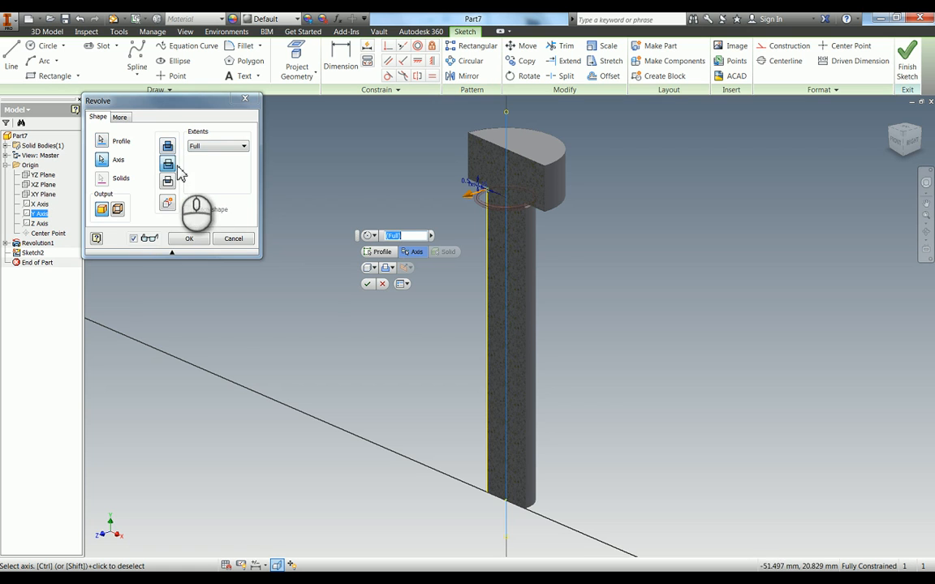
left_click(191, 240)
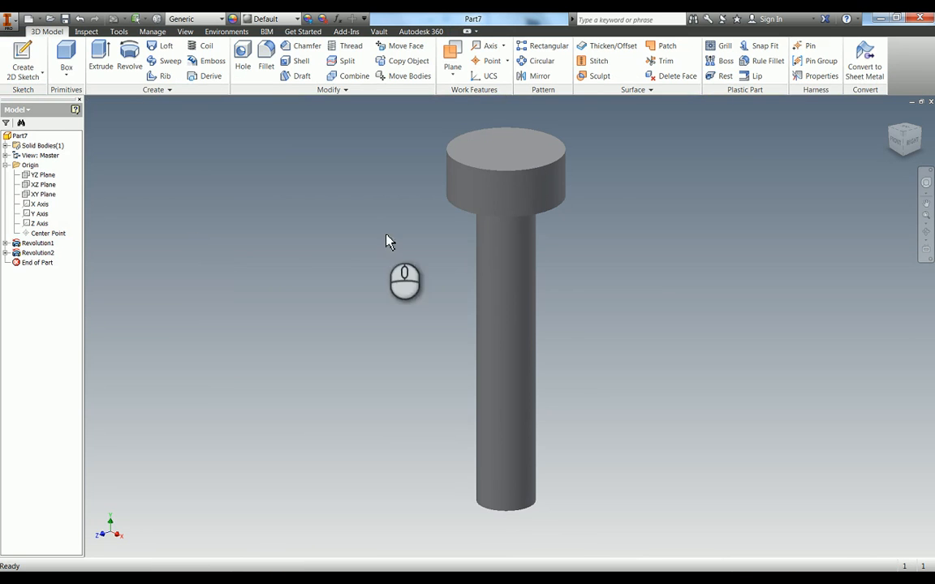
Step: Start a sketch on the head's top face and draw a centred six-sided inscribed polygon, about 2.5 mm from centre to corner
middle_click_drag(488, 204, 518, 245, "shift")
mouse_move(520, 217)
left_mouse_down()
mouse_move(552, 188)
mouse_move(513, 275)
mouse_move(512, 343)
left_mouse_up()
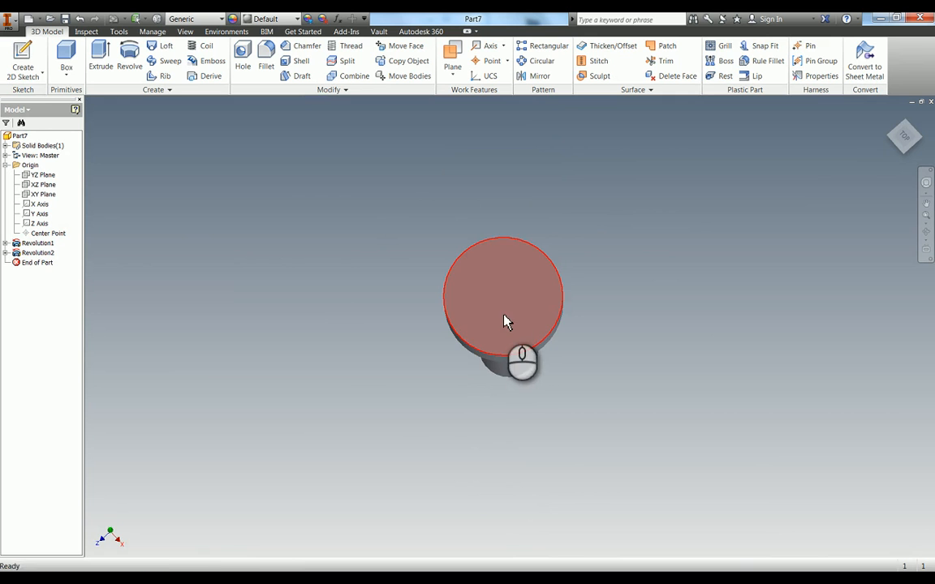
key("s")
left_click(499, 276)
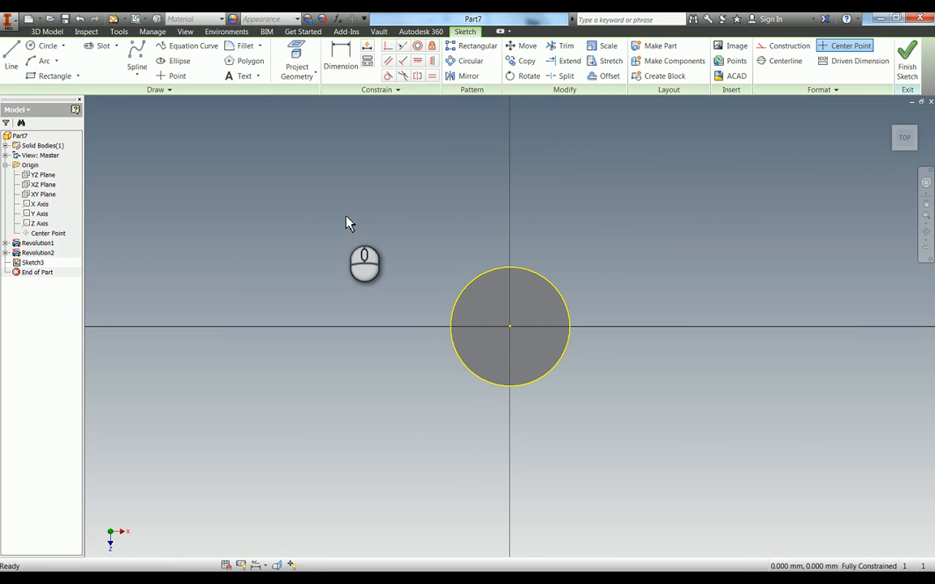
left_click(249, 62)
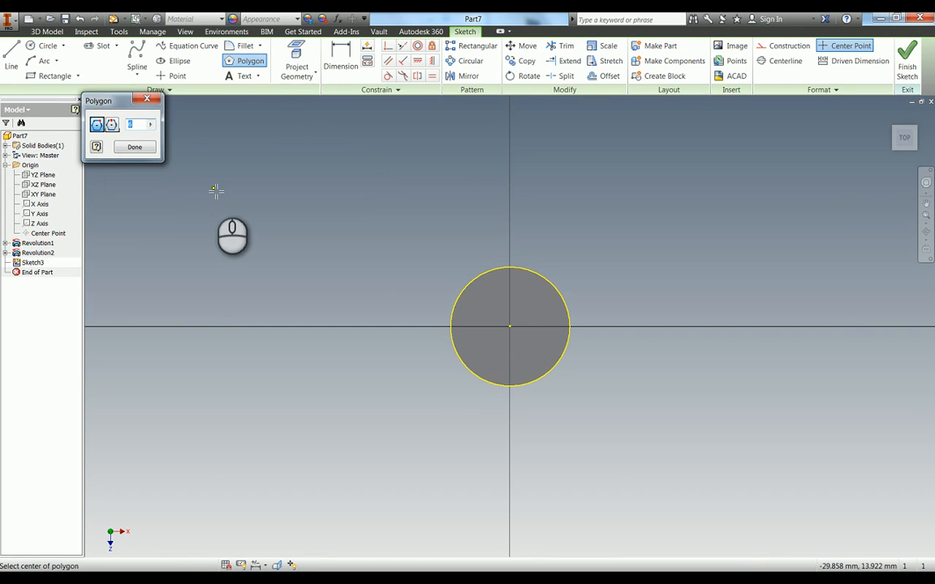
left_click(101, 125)
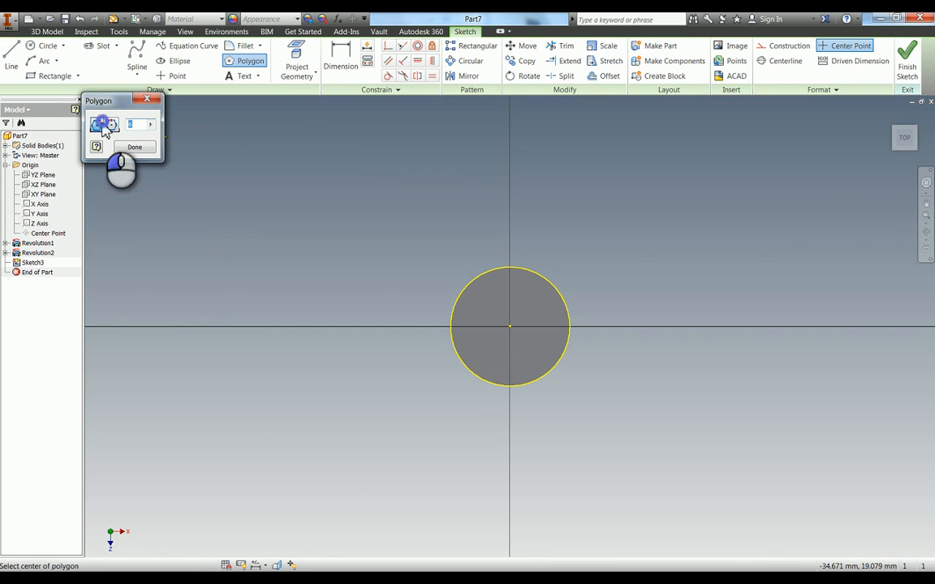
left_click(509, 327)
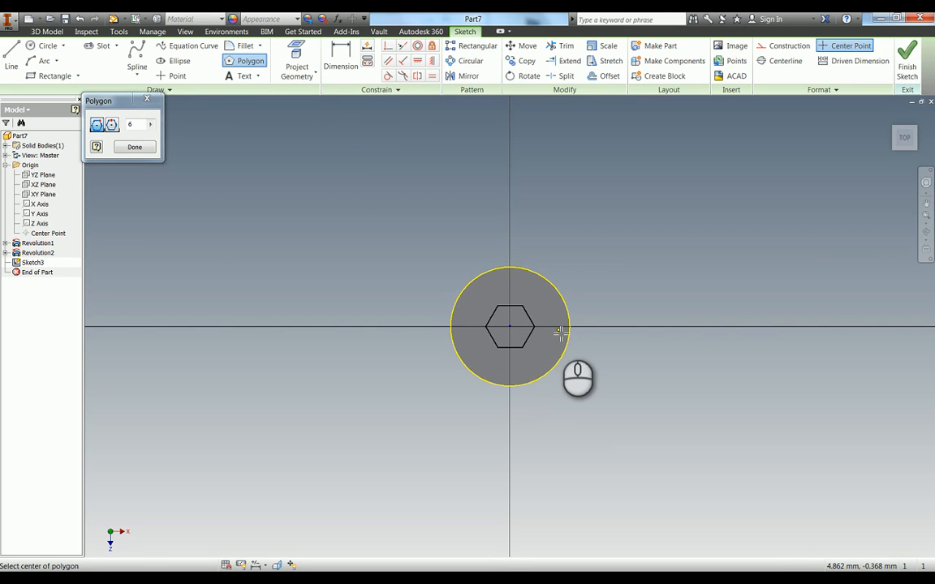
Step: Dimension the distance from the hexagon's centre to its corner as 1.8 mm
key("d")
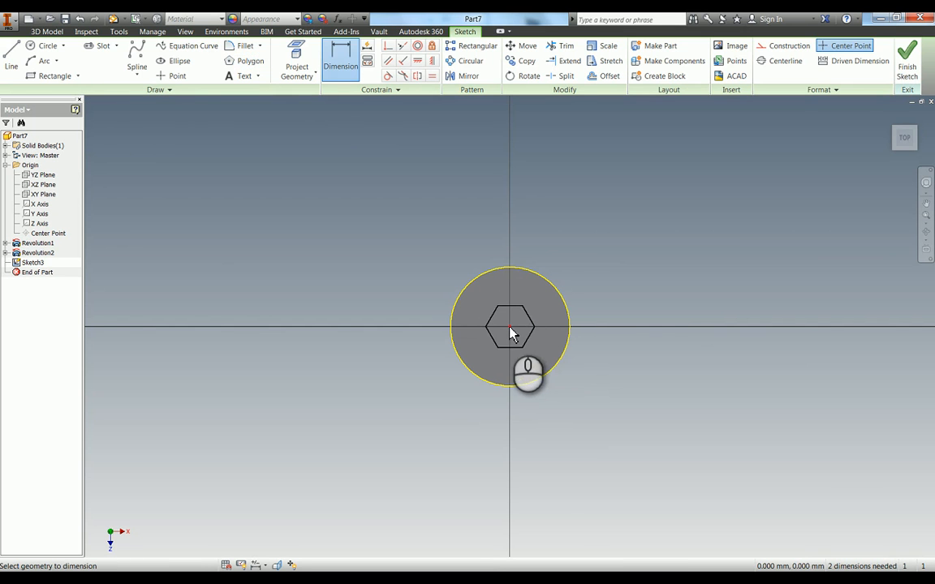
left_click(535, 333)
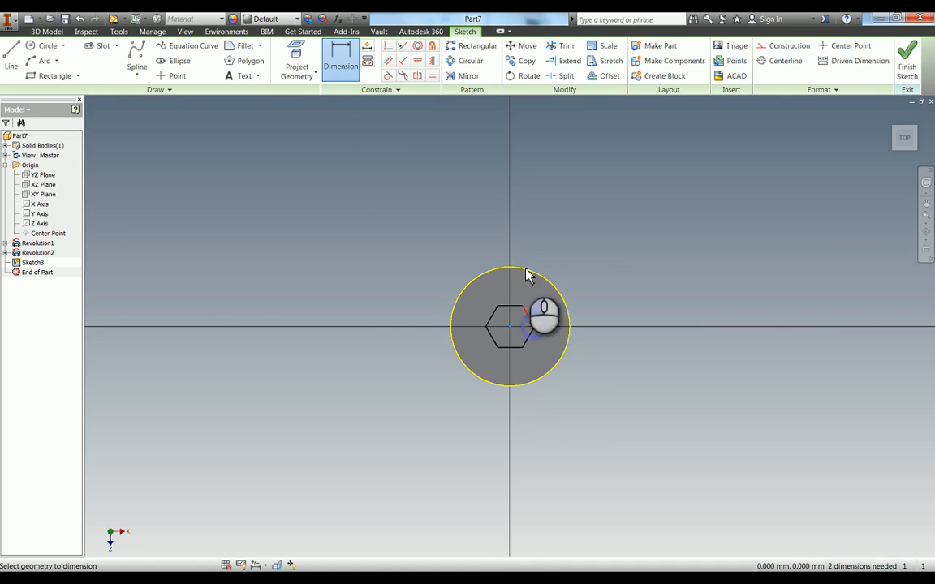
left_click(566, 235)
type("1.8")
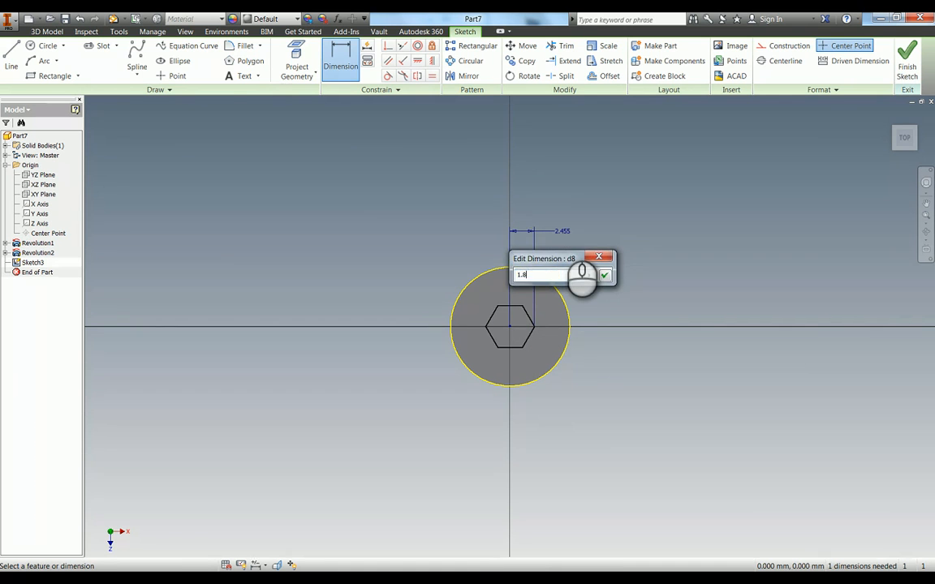
key("Return")
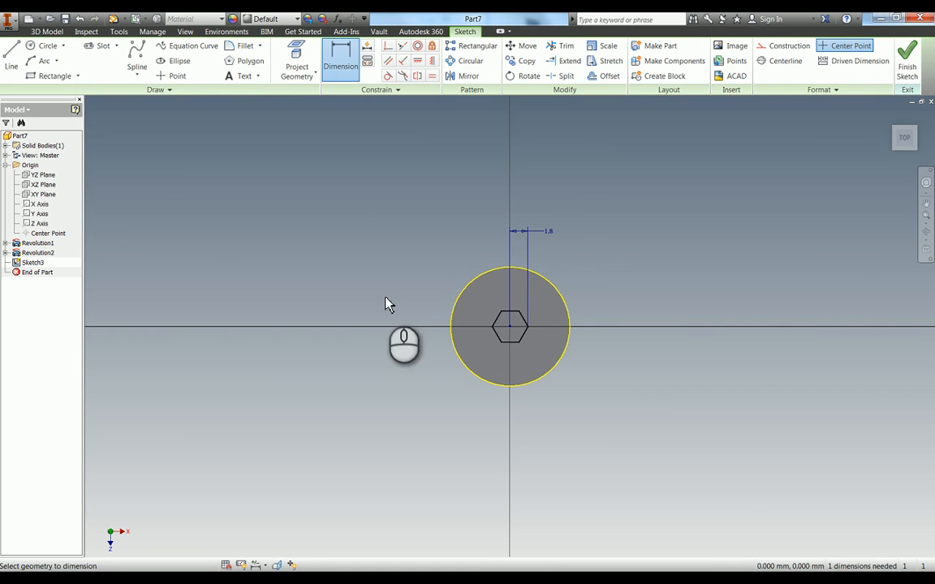
key("Escape")
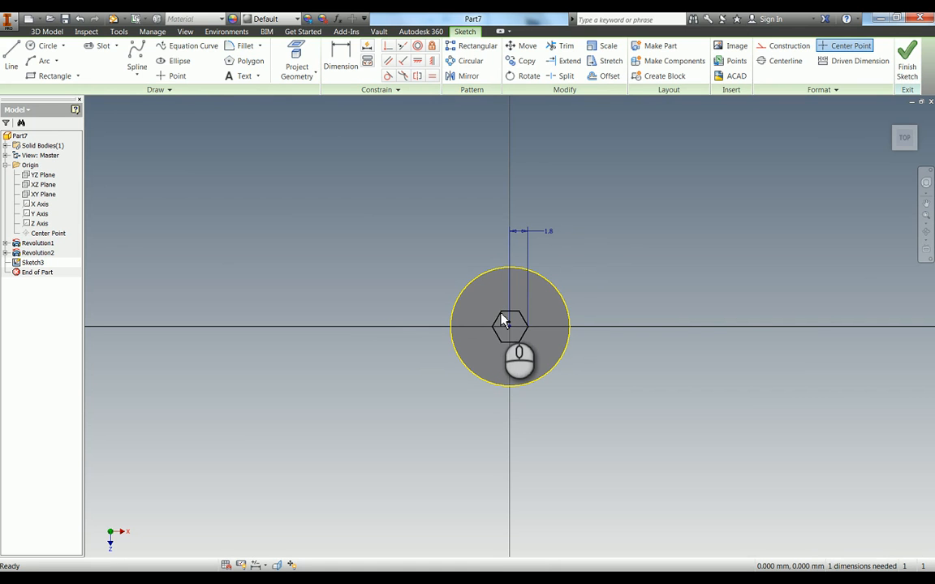
Step: Apply a horizontal constraint to the hexagon's upper edge to fix its rotation
left_click_drag(501, 321, 497, 288)
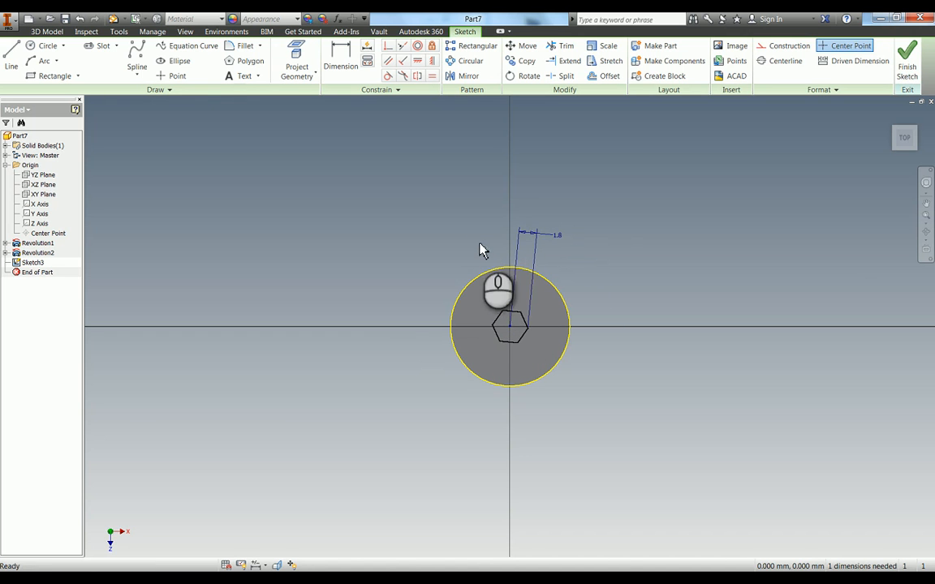
left_click(419, 61)
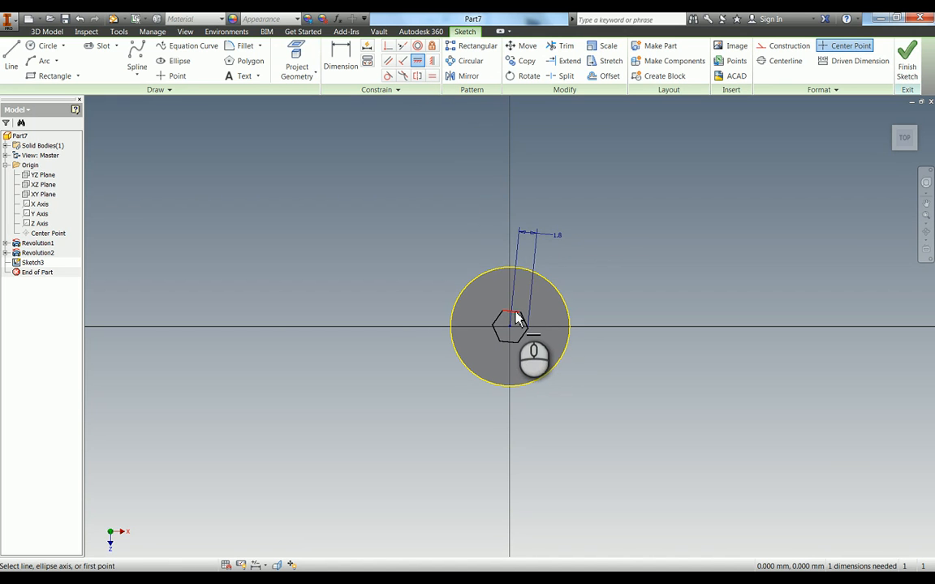
left_click(519, 317)
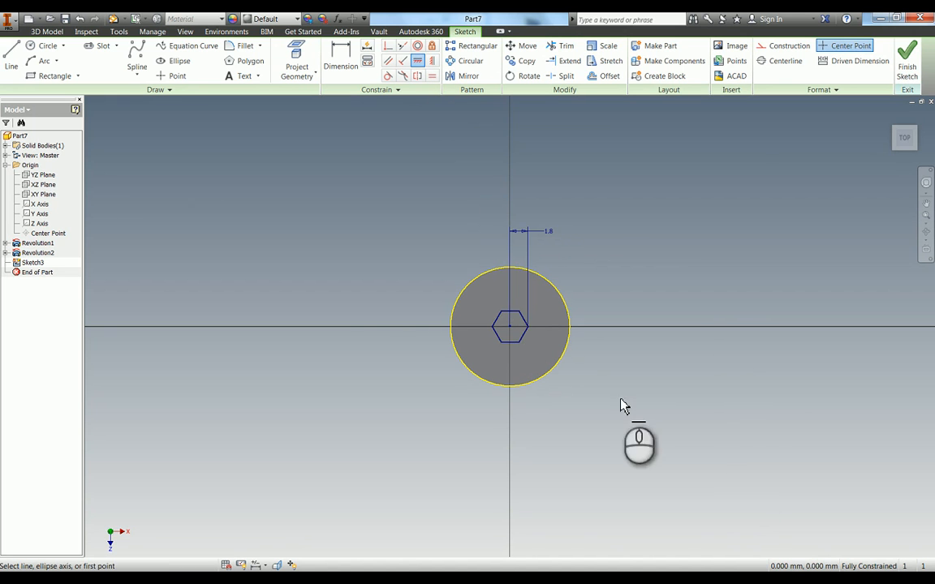
key("Escape")
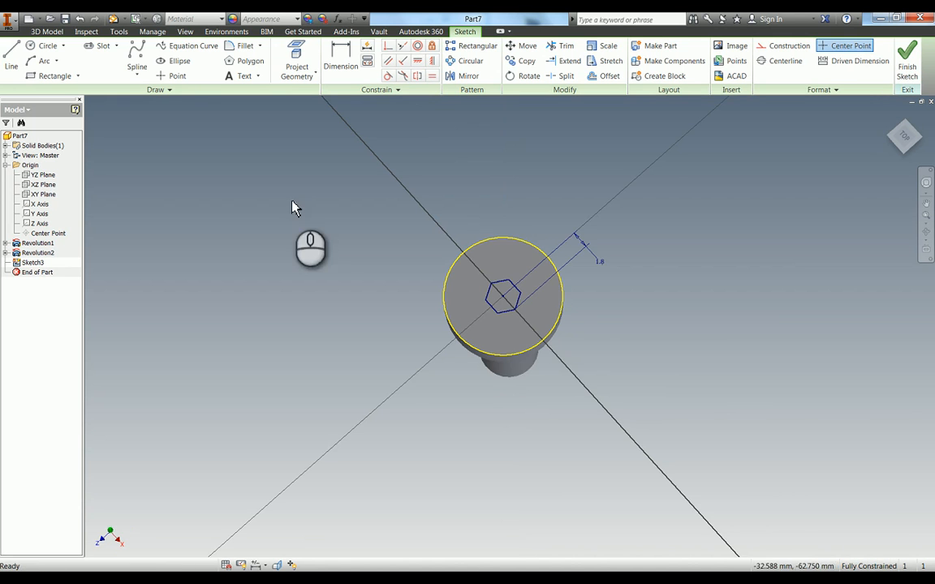
Step: Extrude the hexagon 2.5 mm down into the head as a cut to form the socket
left_click(322, 217)
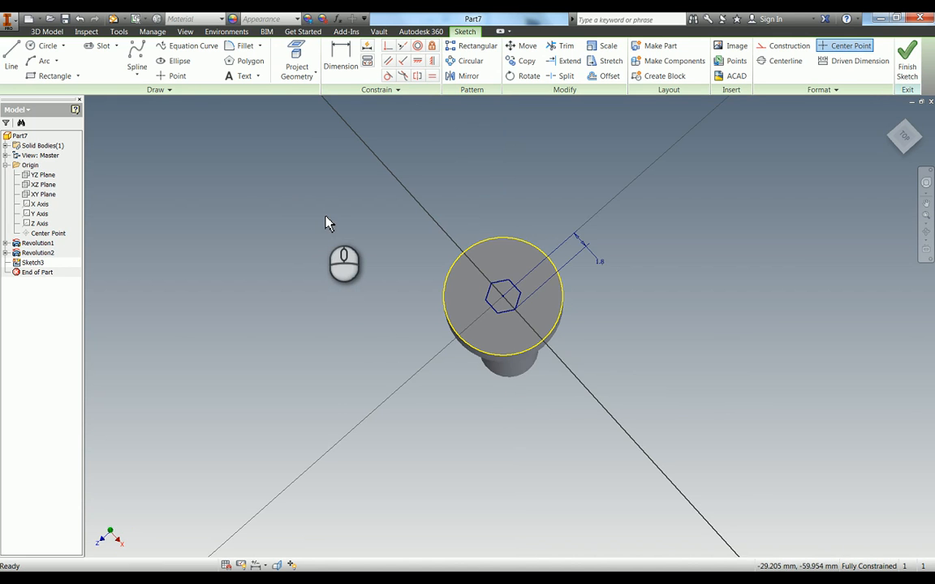
key("e")
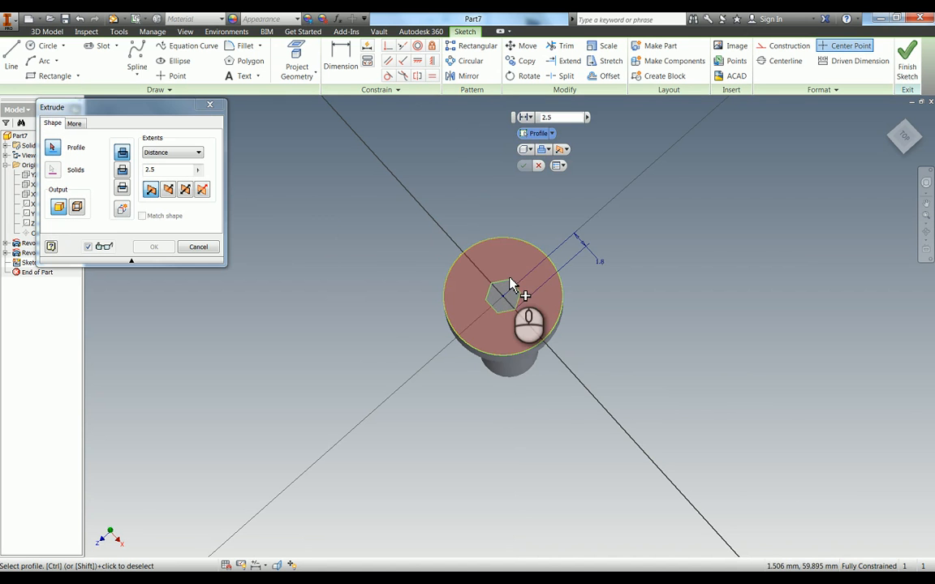
left_click(502, 295)
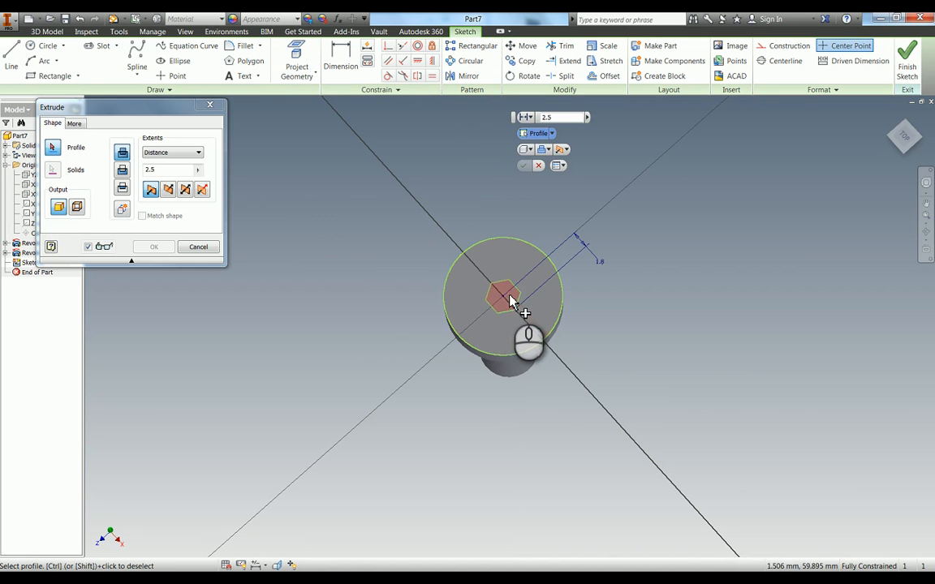
left_click(122, 170)
left_click(168, 189)
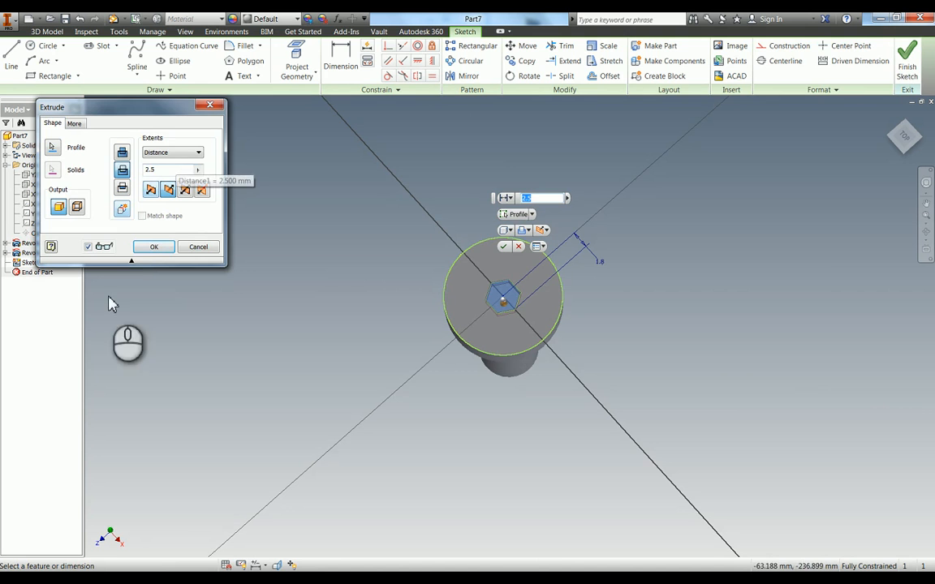
left_click(153, 247)
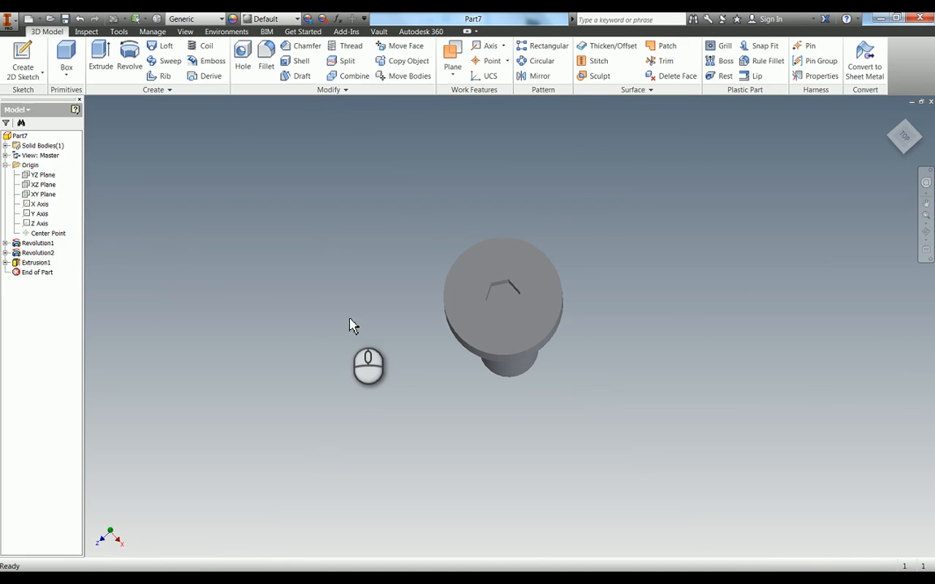
Step: Fillet the outer top edge of the head with a 0.5 mm radius
key("f")
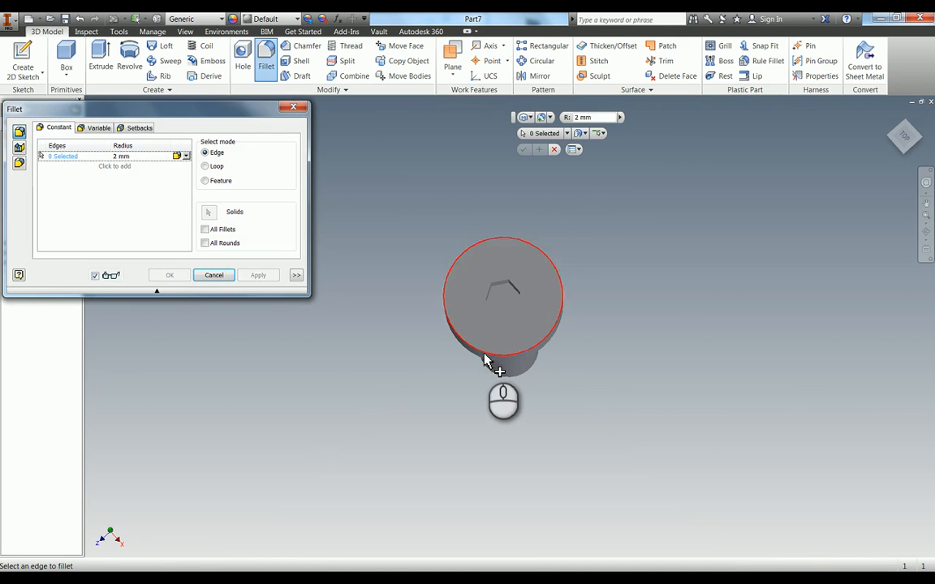
left_click(484, 358)
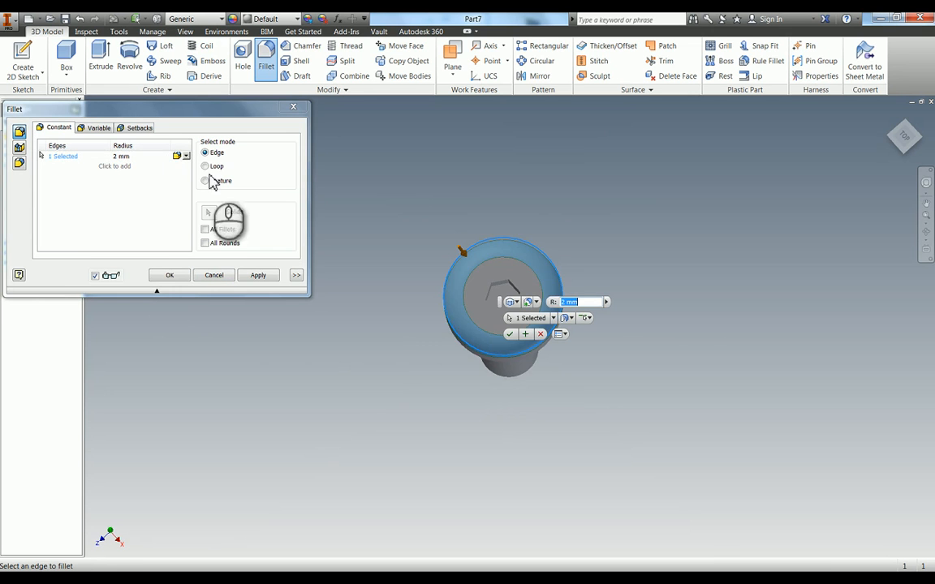
left_click(122, 156)
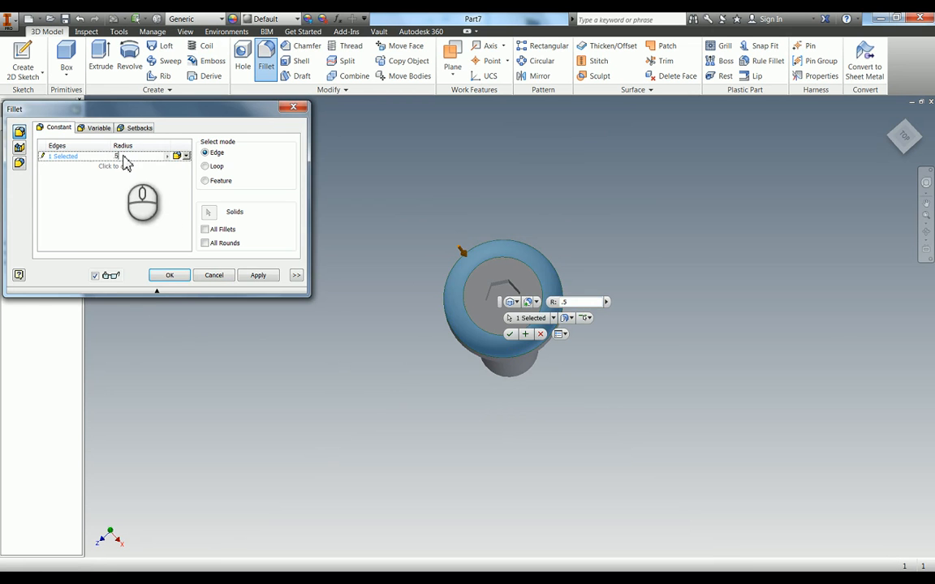
left_click(168, 275)
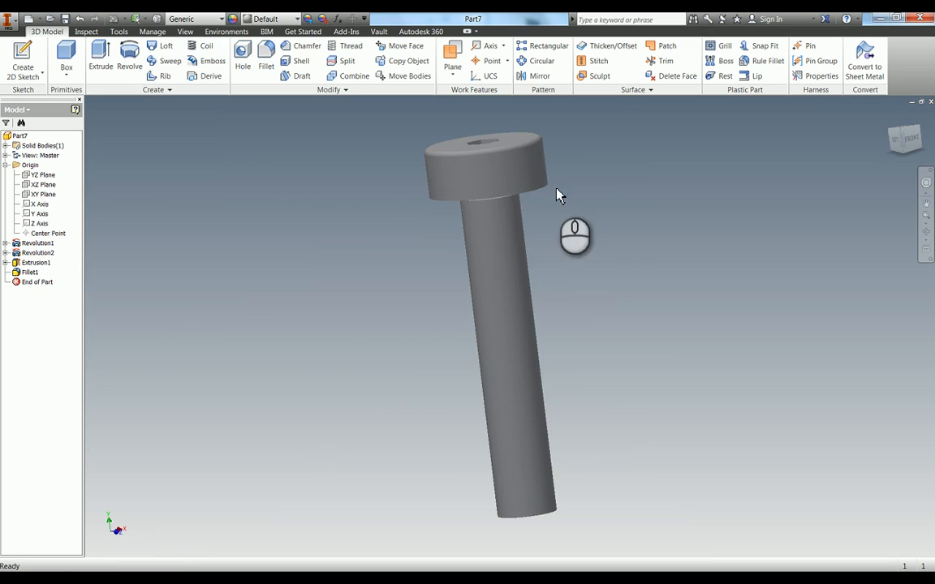
key("F4")
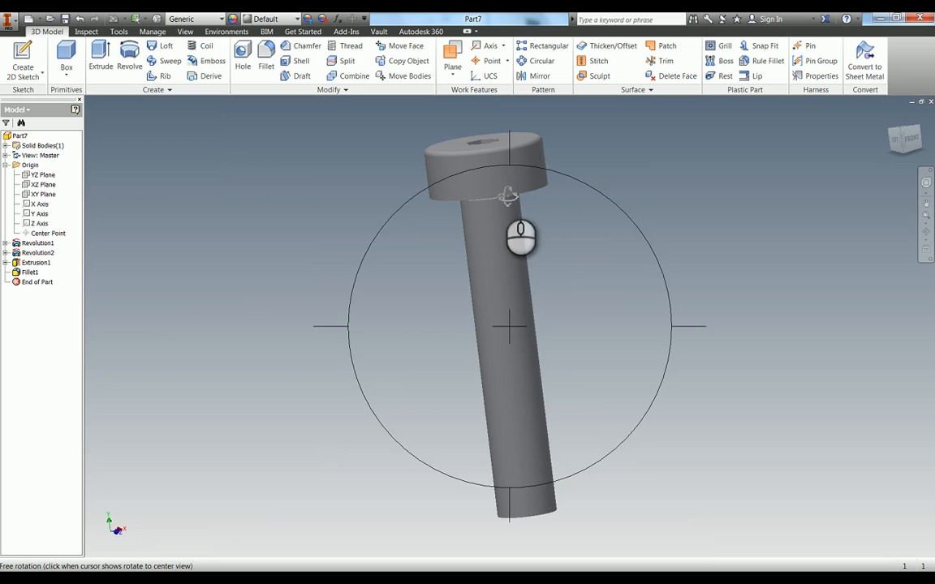
Step: Start a new sketch on the YZ plane and slice the model view at the sketch plane
left_click_drag(517, 202, 647, 260)
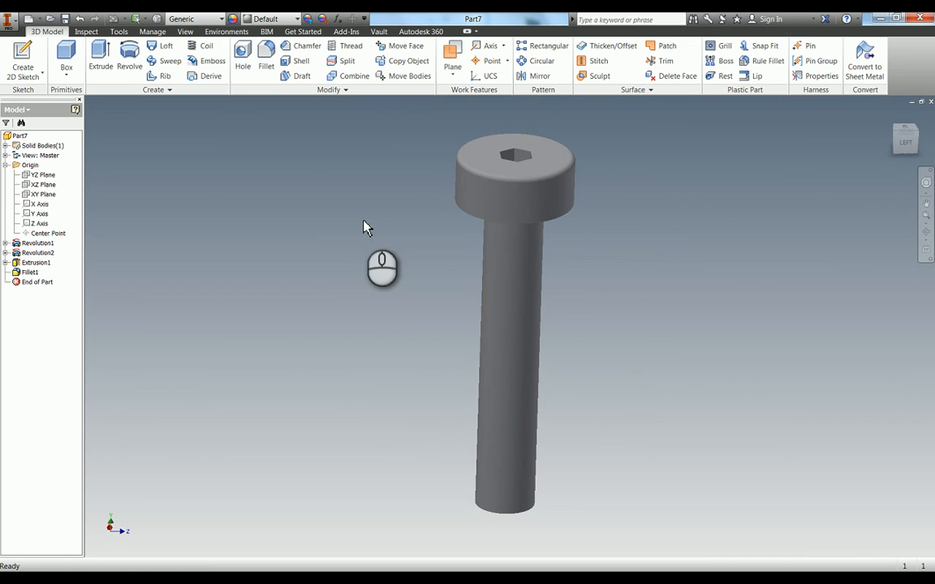
left_click(42, 174)
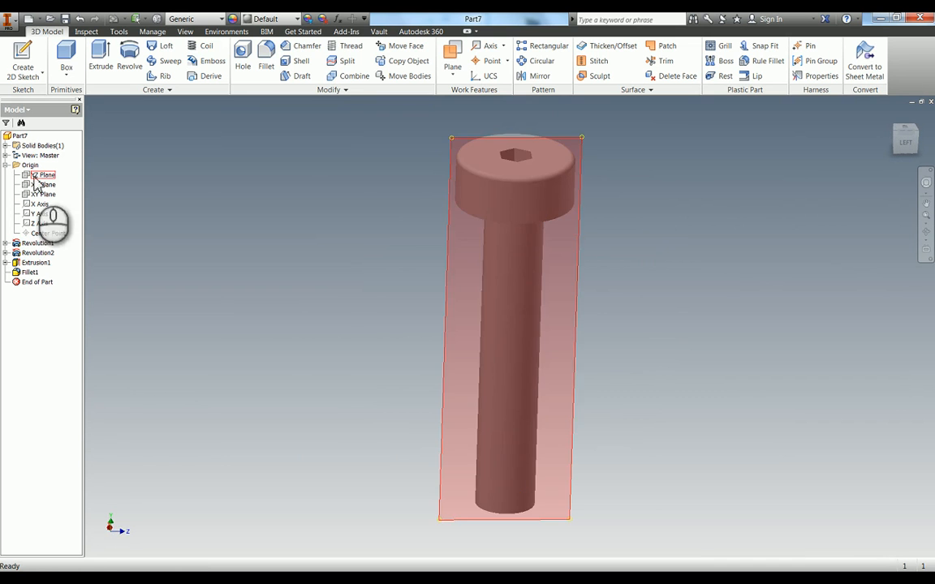
left_click(238, 227)
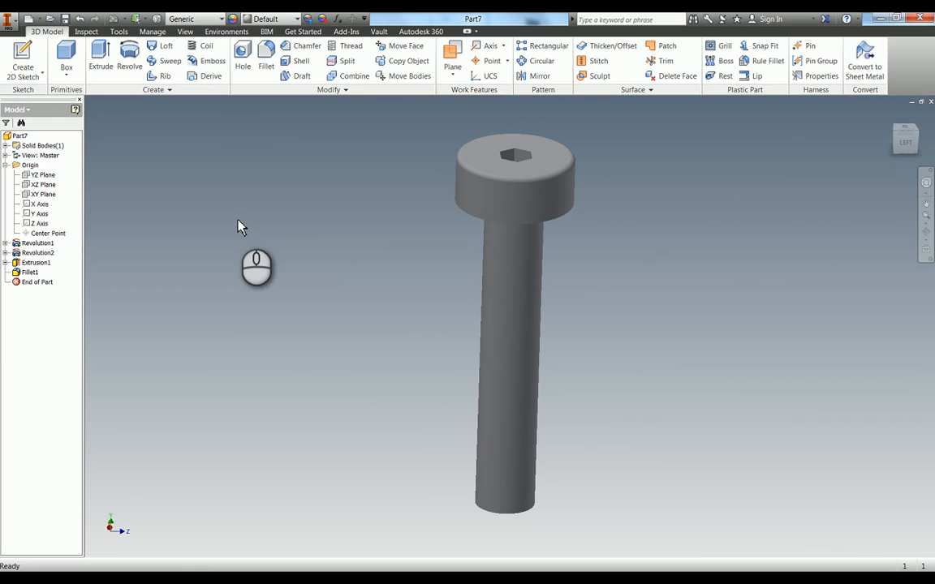
left_click(22, 61)
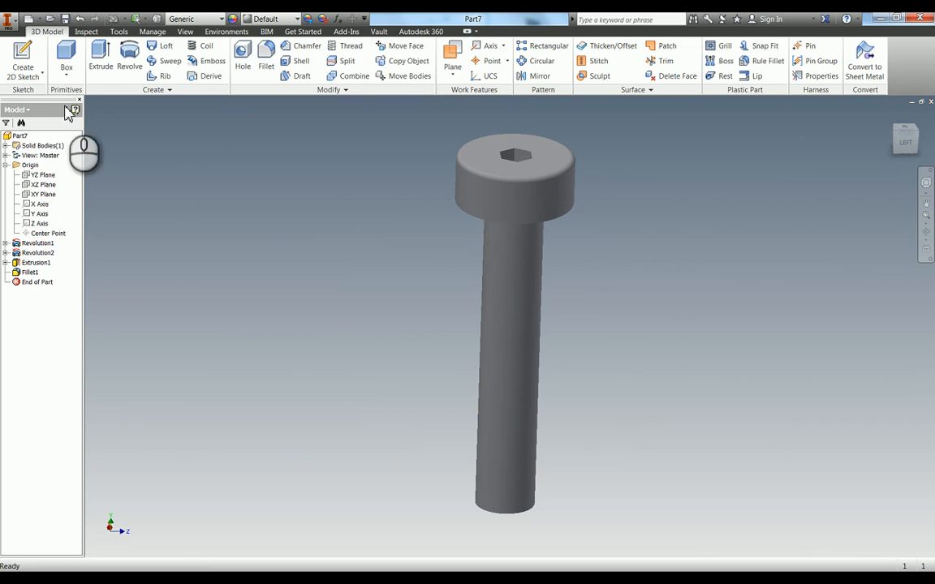
left_click(49, 178)
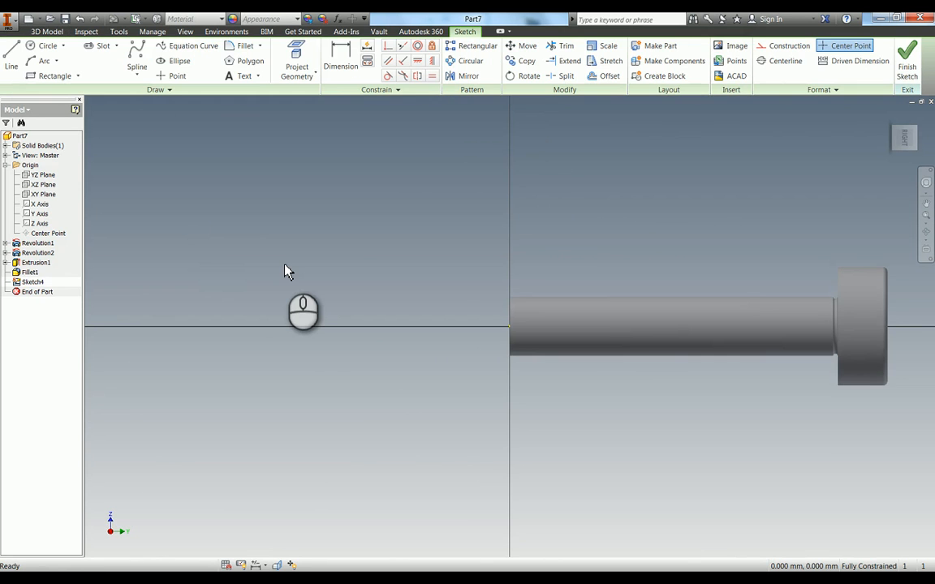
key("F7")
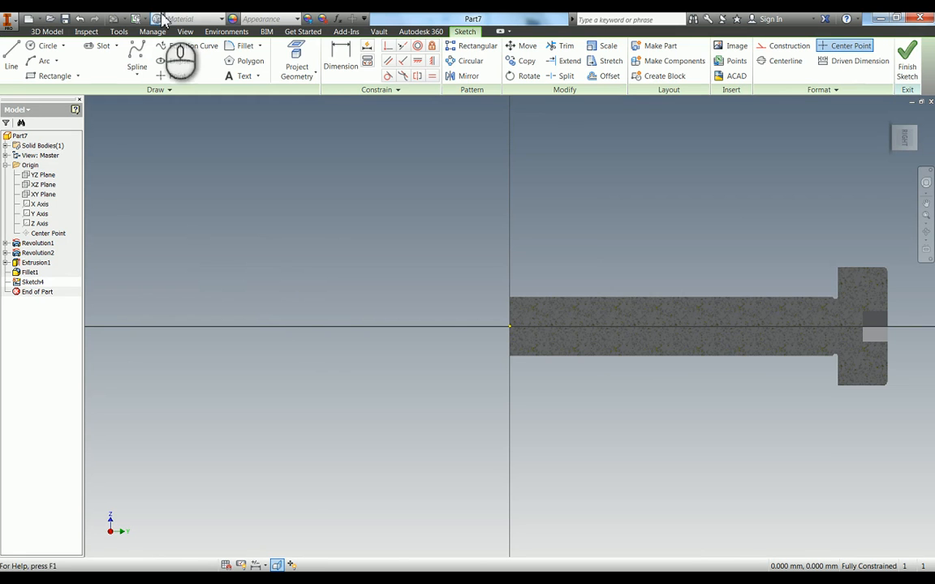
Step: Project the shank's end edge and its upper long edge into the sketch
left_click(308, 52)
left_click(512, 314)
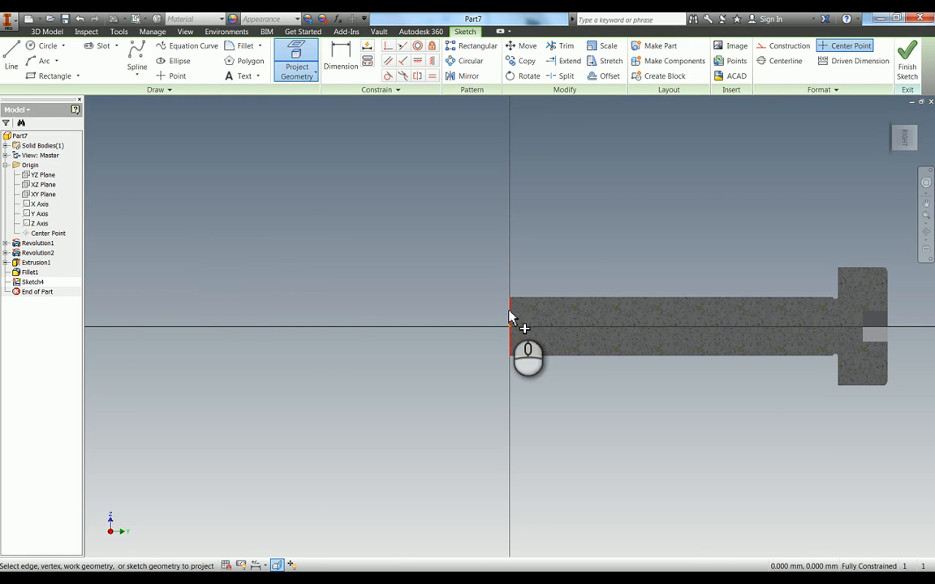
left_click(561, 301)
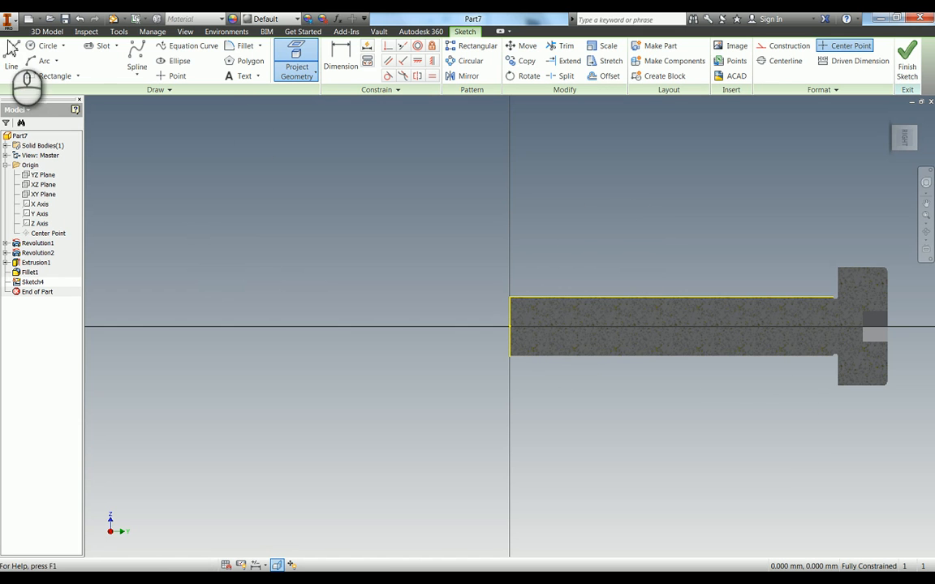
Step: Sketch an open, stepped V-shaped thread profile about 3.3 mm wide, reaching inward from the shank's upper edge
left_click(11, 54)
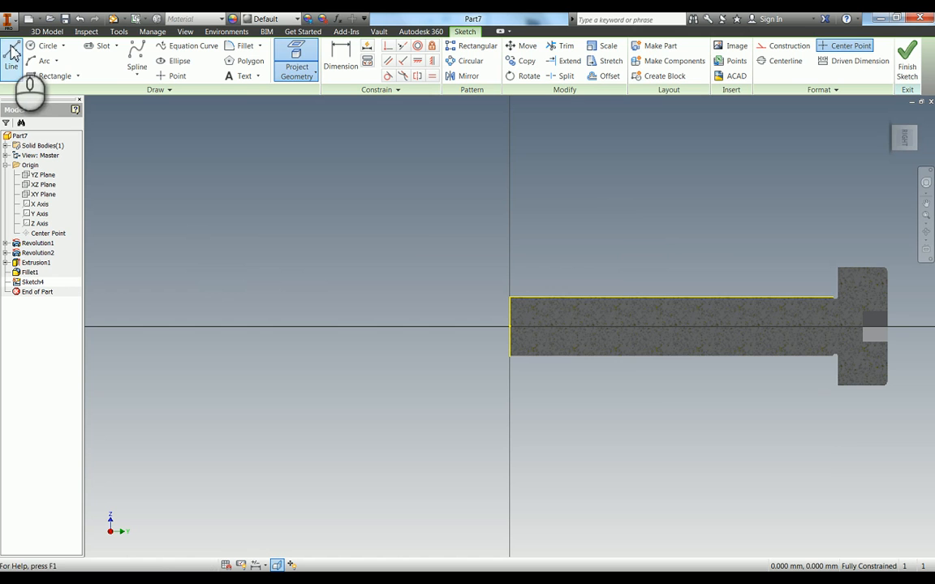
left_click(614, 302)
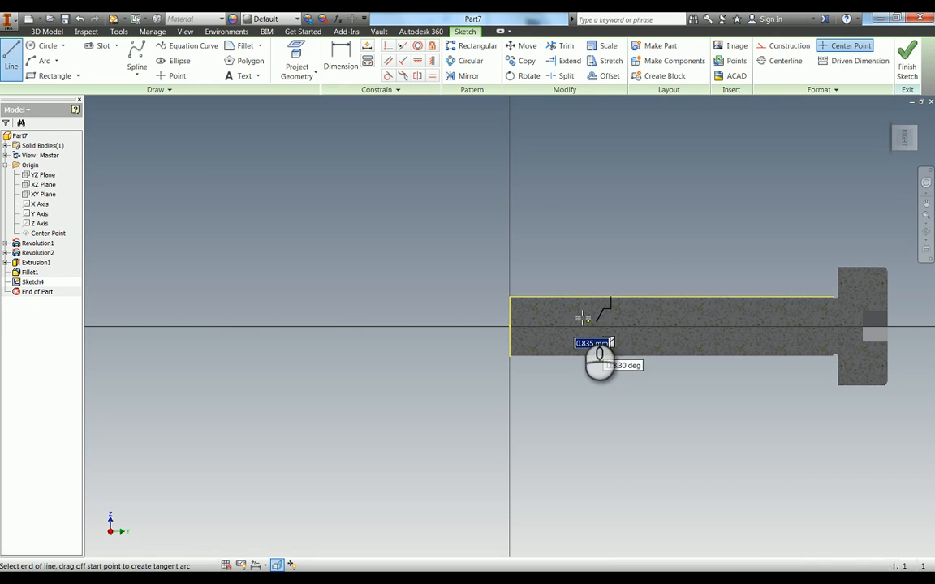
left_click(584, 311)
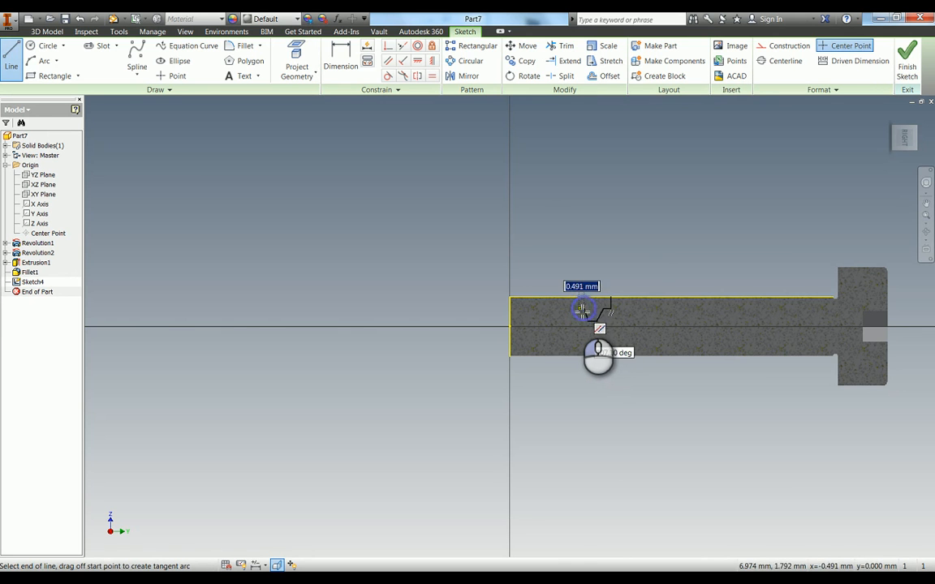
left_click(581, 311)
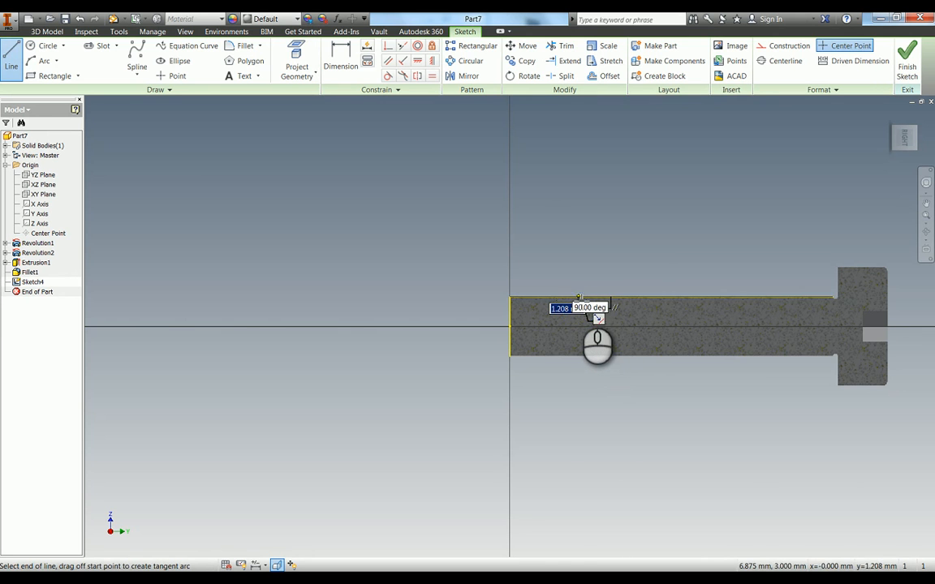
left_click(579, 298)
key("Escape")
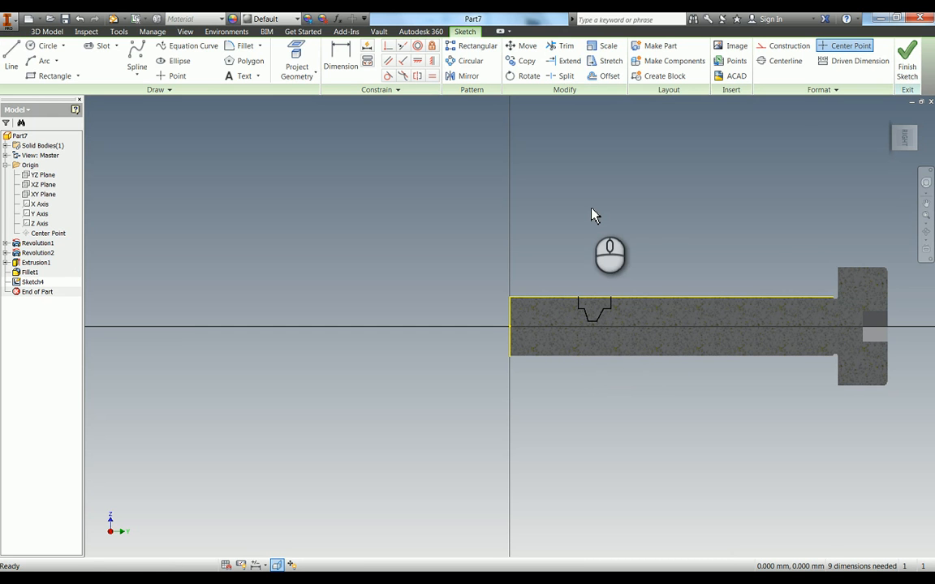
Step: Dimension the distance from the shank's end to the profile's head-side vertical line as 10 mm
key("d")
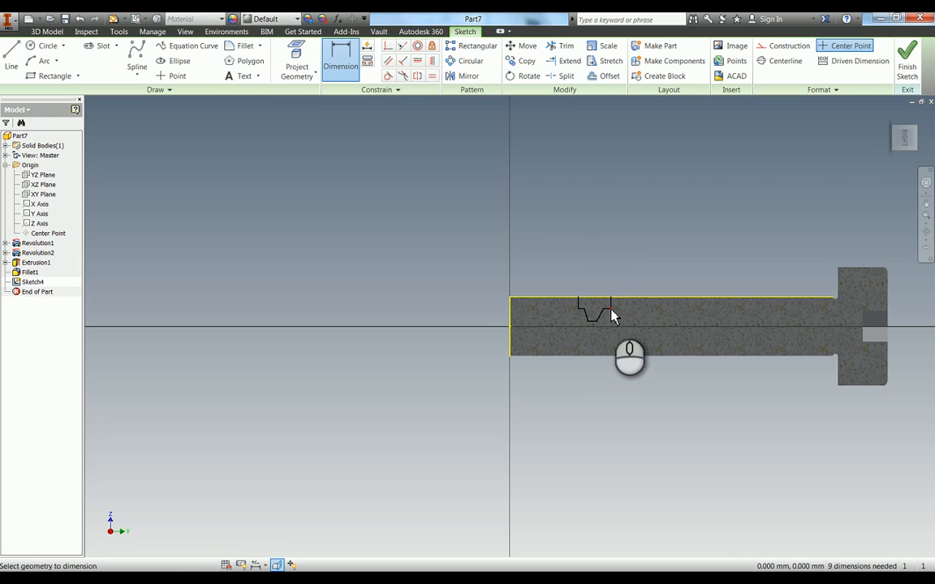
left_click(612, 310)
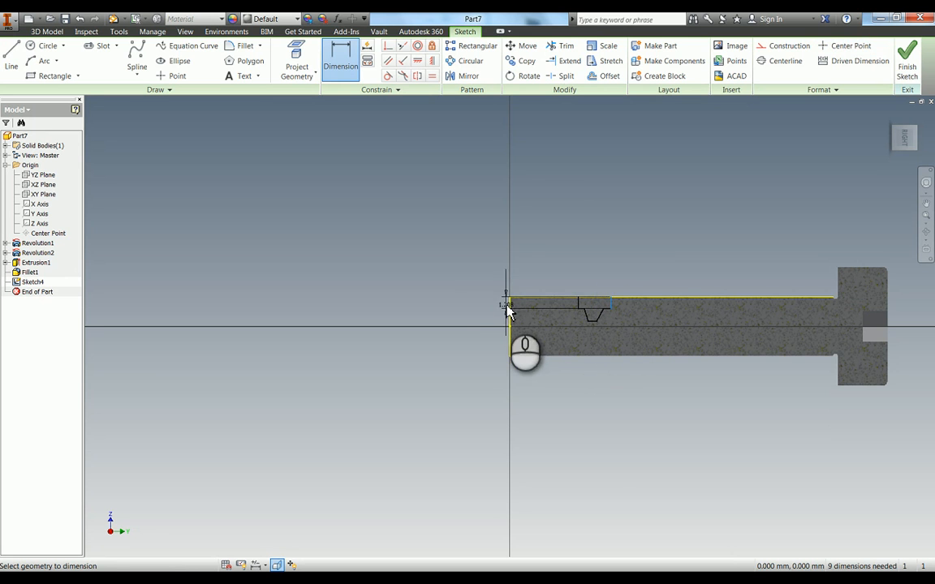
left_click(511, 313)
left_click(560, 267)
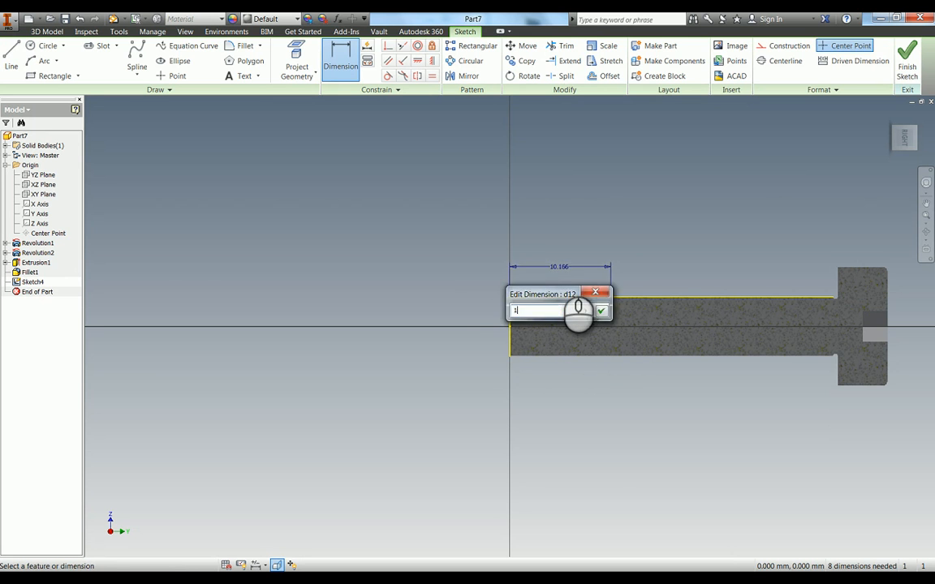
key("Return")
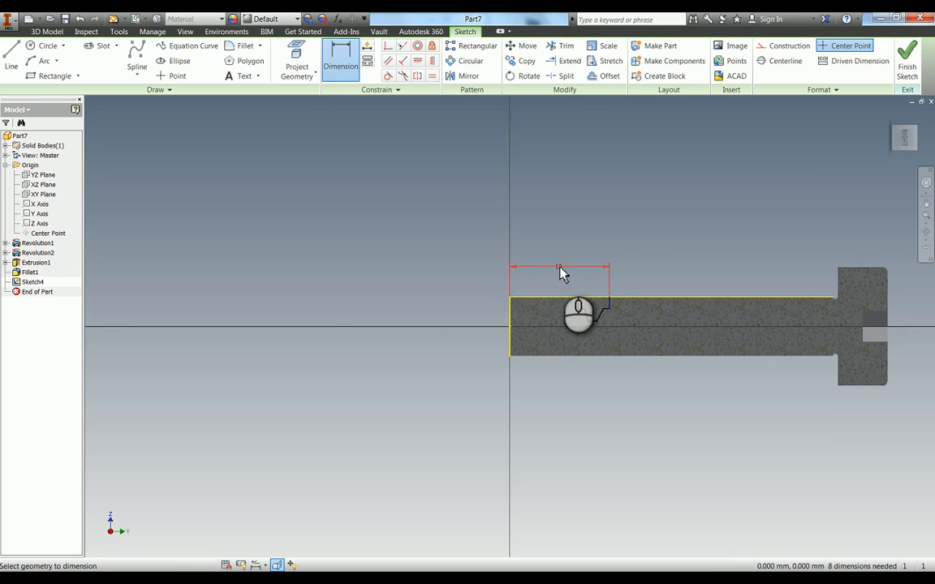
Step: Check the thread detail in the PDF drawing and dimension the profile's head-side short step line as 0.2 mm
key("alt+Tab")
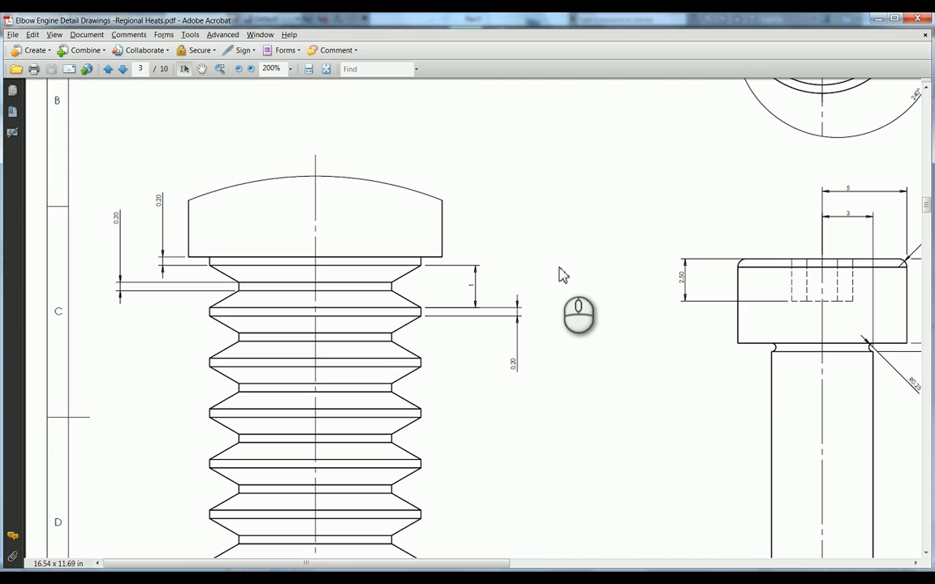
key("alt+Tab")
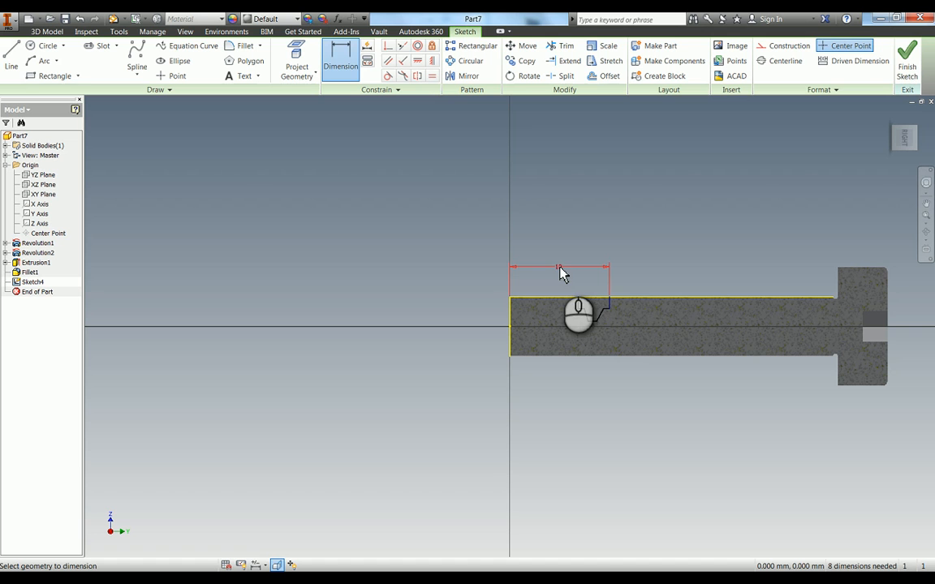
left_click(559, 271)
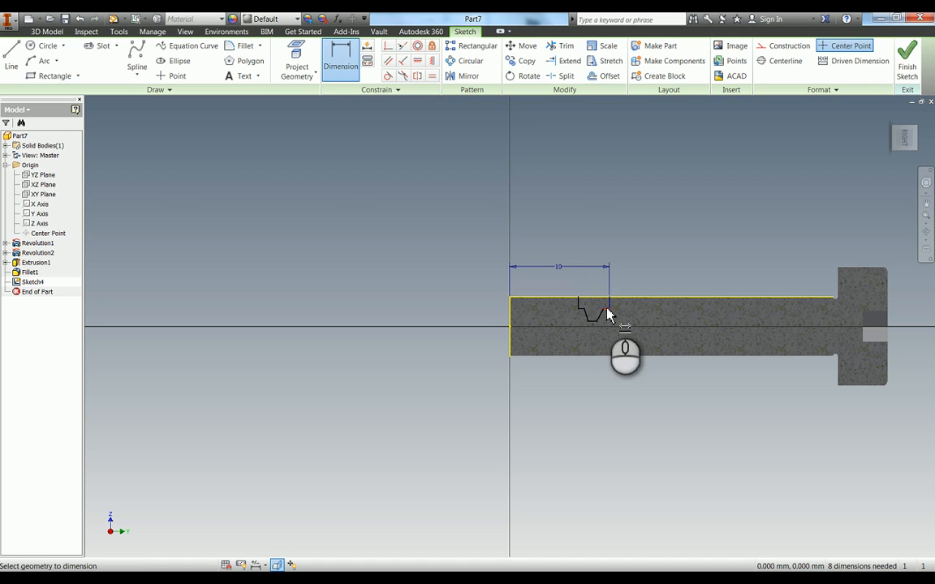
left_click(604, 315)
left_click(655, 336)
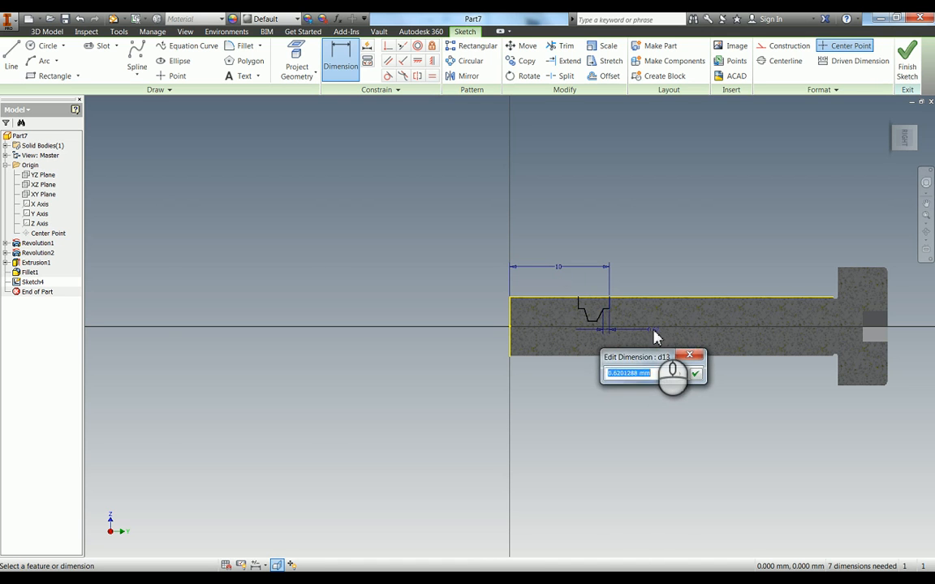
type(".2")
key("Return")
Step: Make the profile's two short step lines and its flat bottom line equal in length
key("equal")
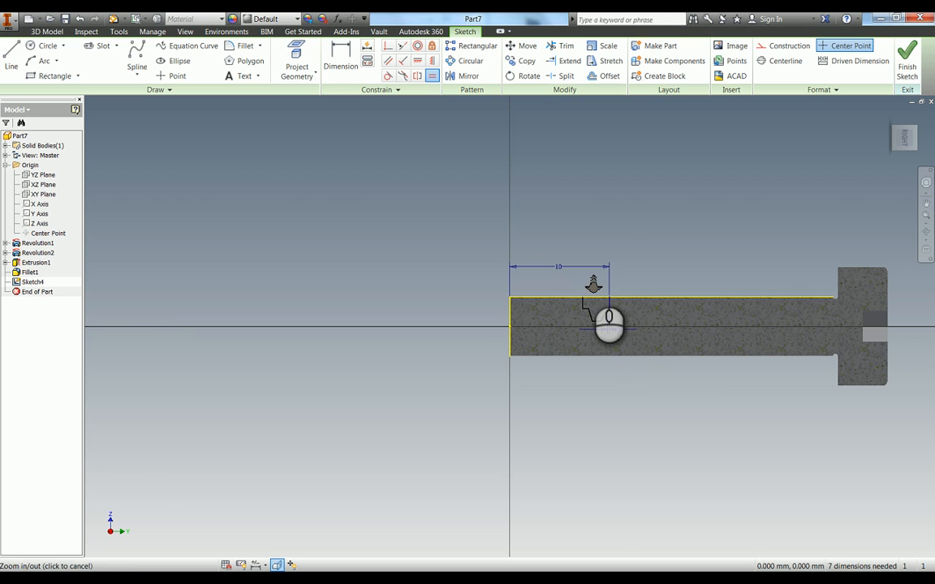
scroll(577, 337, "up", 4)
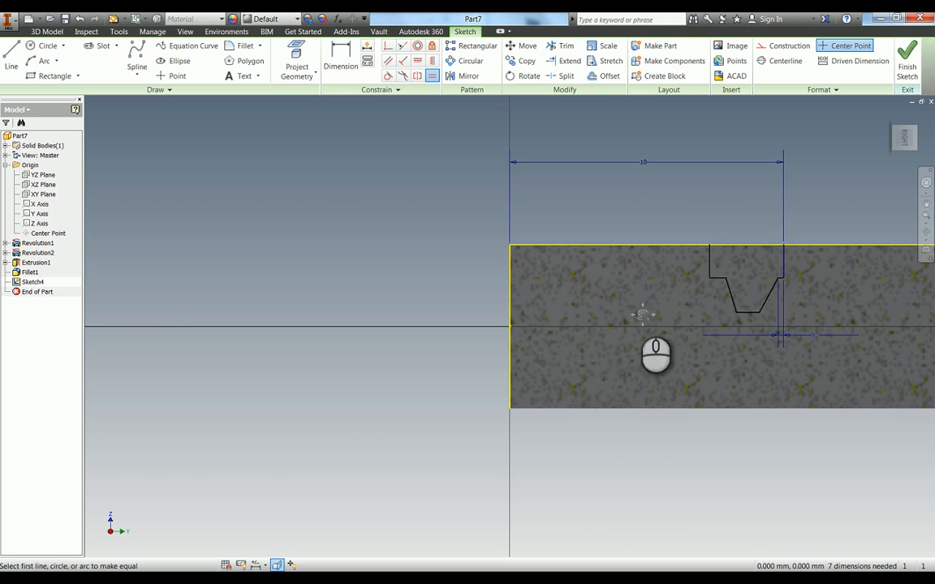
middle_click_drag(635, 314, 475, 314)
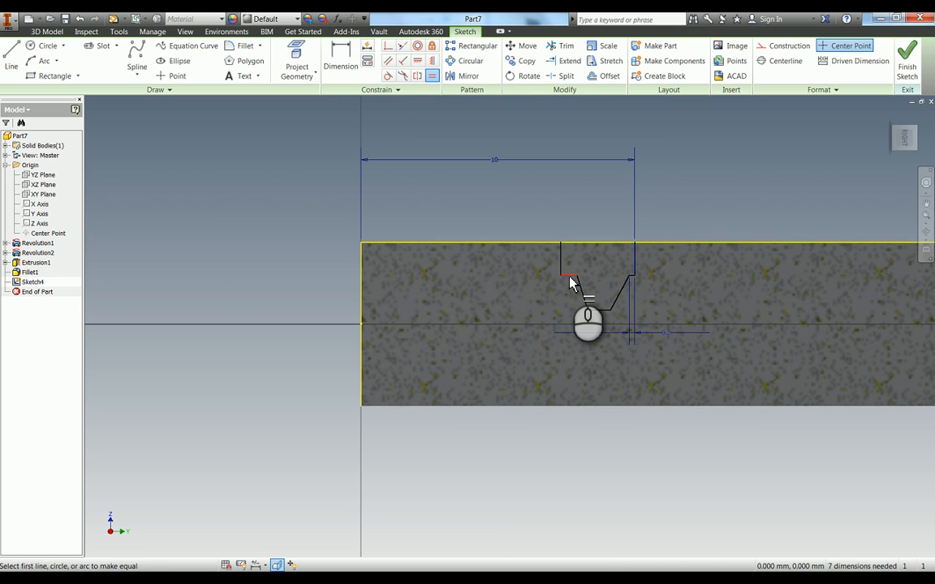
left_click(568, 276)
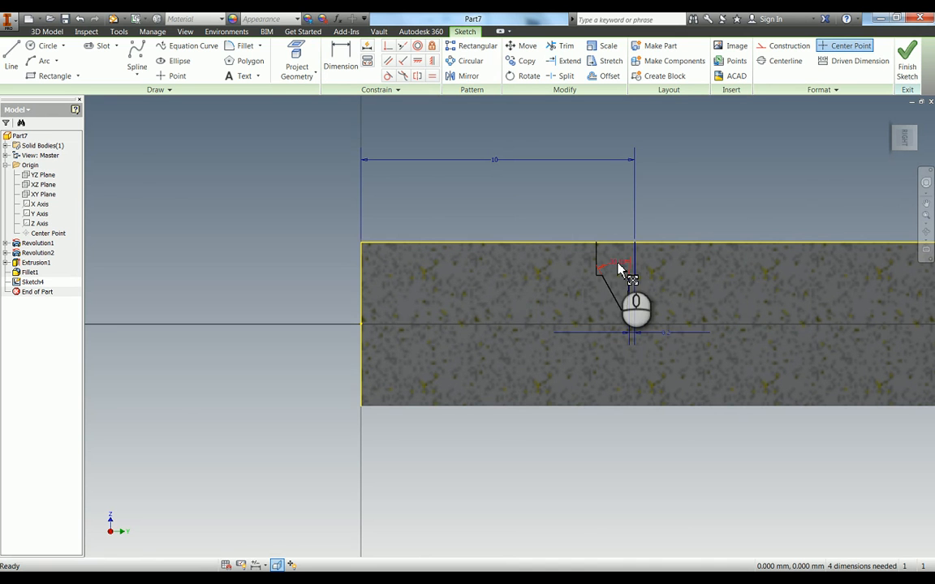
key("Escape")
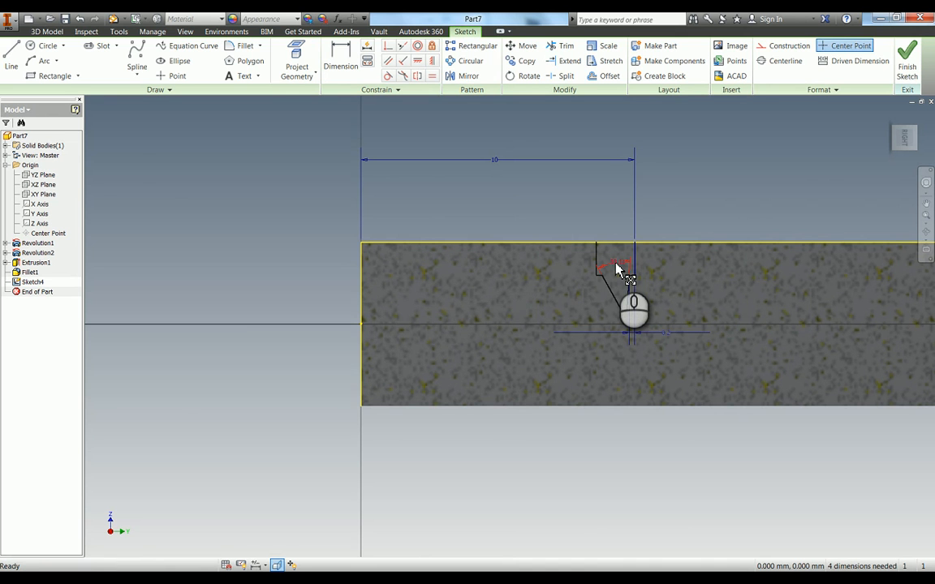
Step: Set the angle between the profile's two sloping sides to 60 degrees
double_click(616, 268)
type("60")
key("Return")
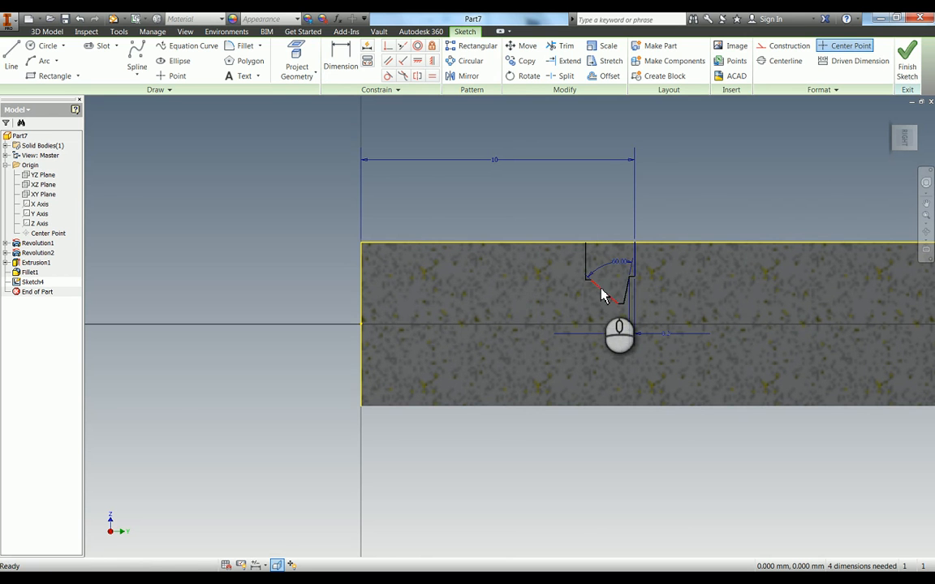
Step: Align the profile's two short step lines at the same depth with a horizontal constraint
key("d")
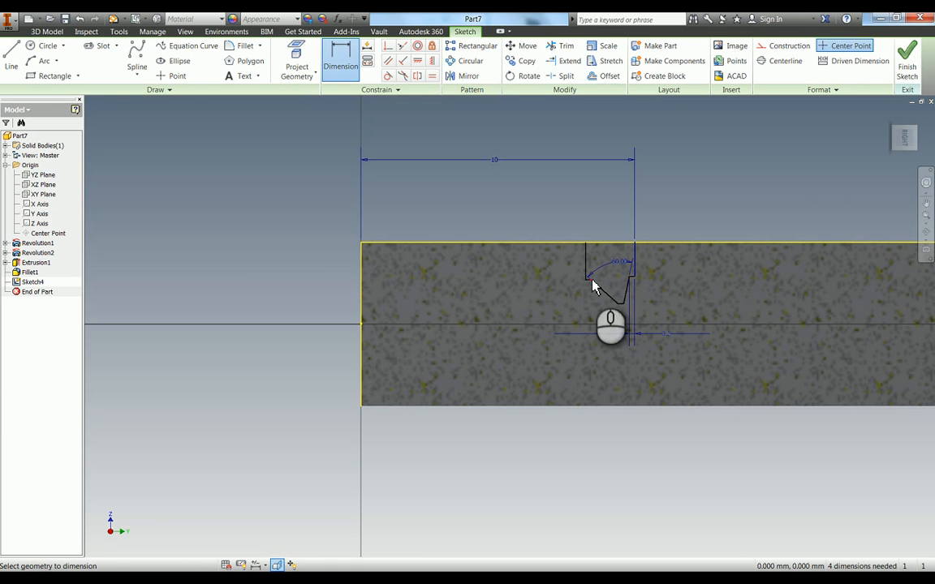
left_click(417, 62)
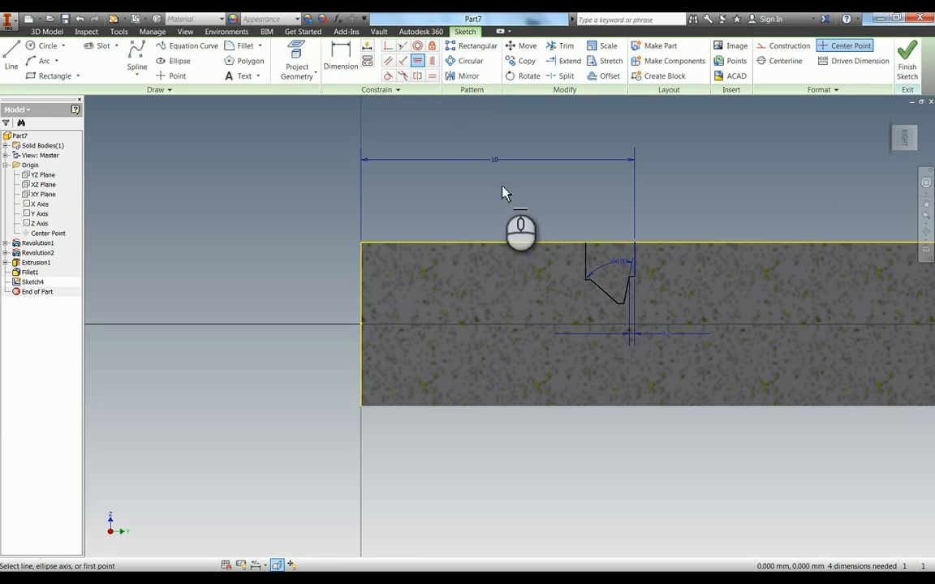
left_click(587, 281)
left_click(632, 278)
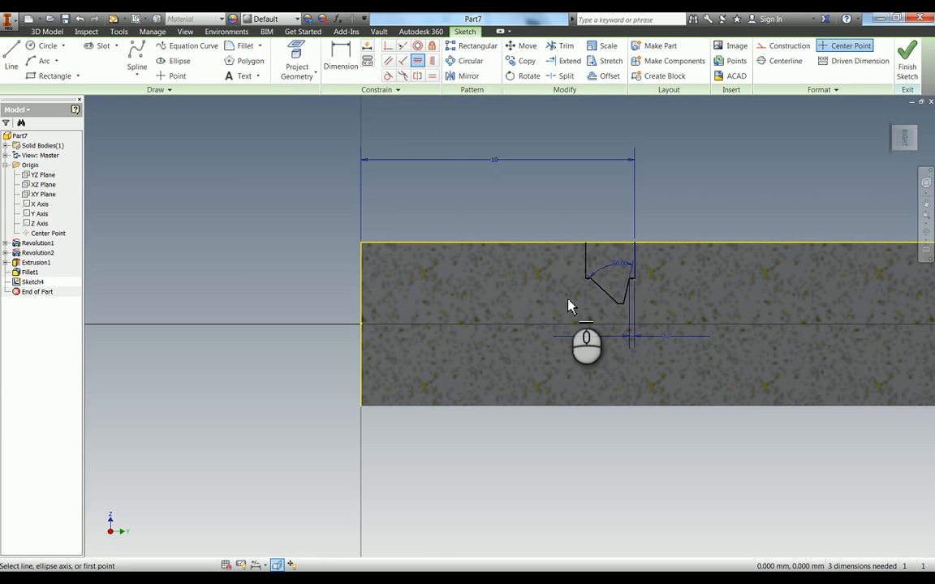
Step: Dimension the depth from the shank's upper edge to the profile's step line as 0.5 mm
key("d")
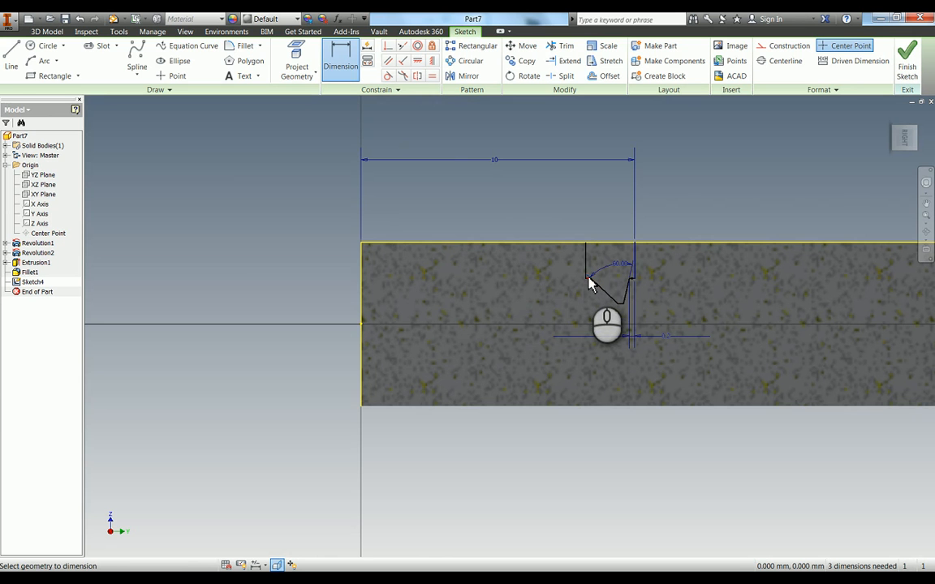
scroll(590, 282, "up", 3)
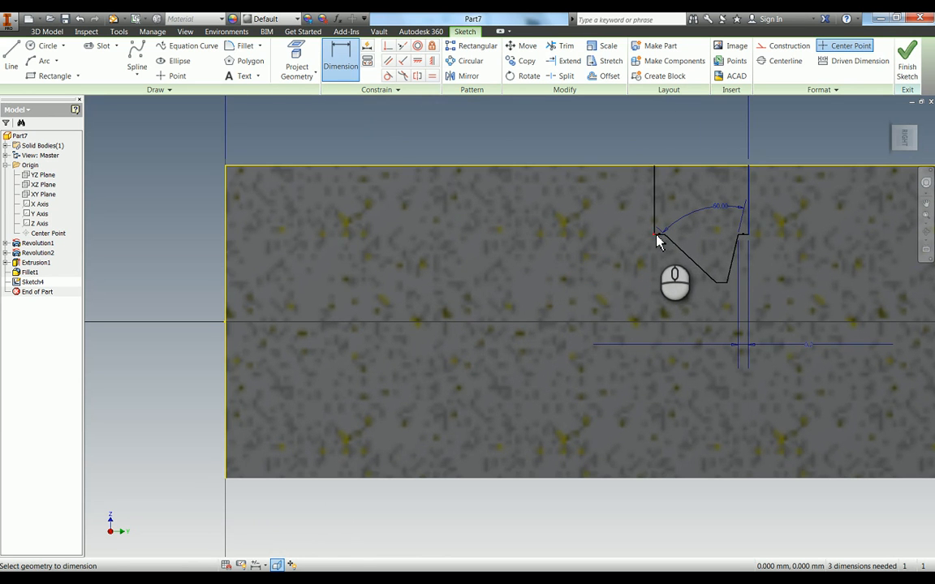
left_click(658, 237)
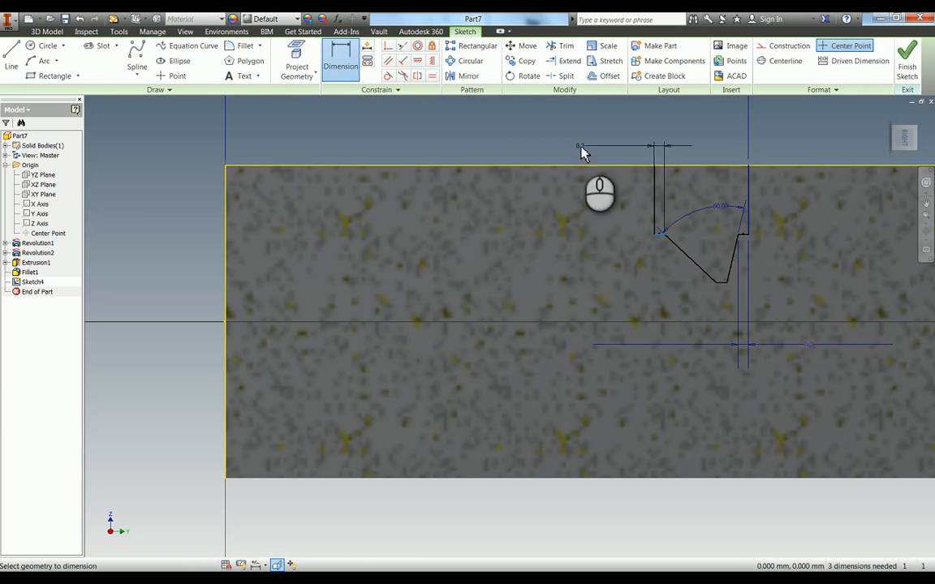
left_click(588, 167)
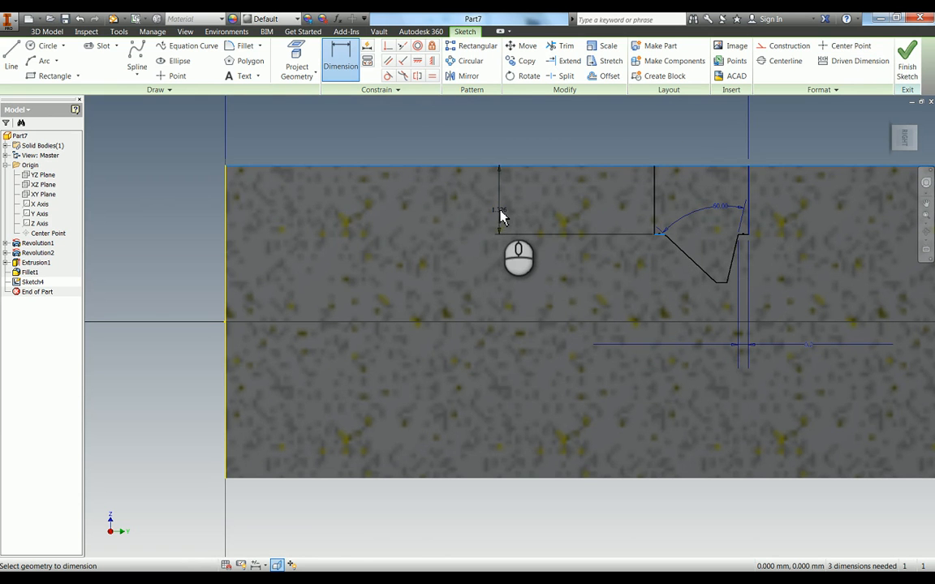
left_click(501, 216)
type(".5")
key("Return")
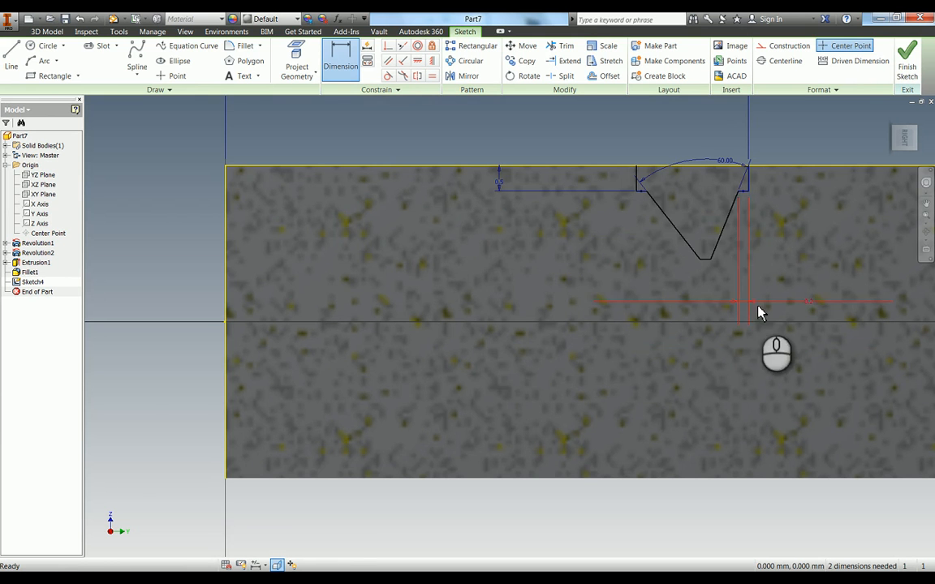
Step: Dimension the thread profile's overall width between its two short vertical side lines as 1.4 mm
left_click(631, 172)
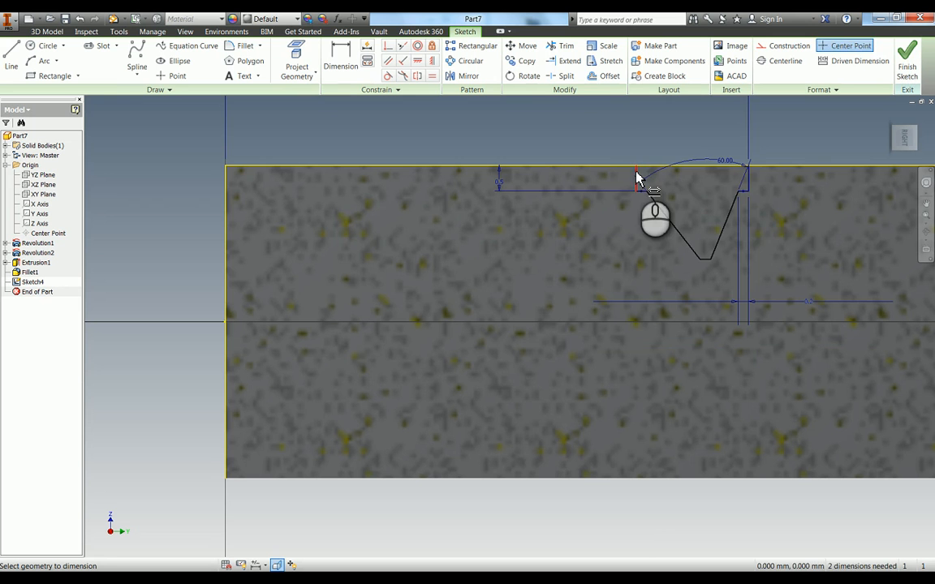
left_click(736, 161)
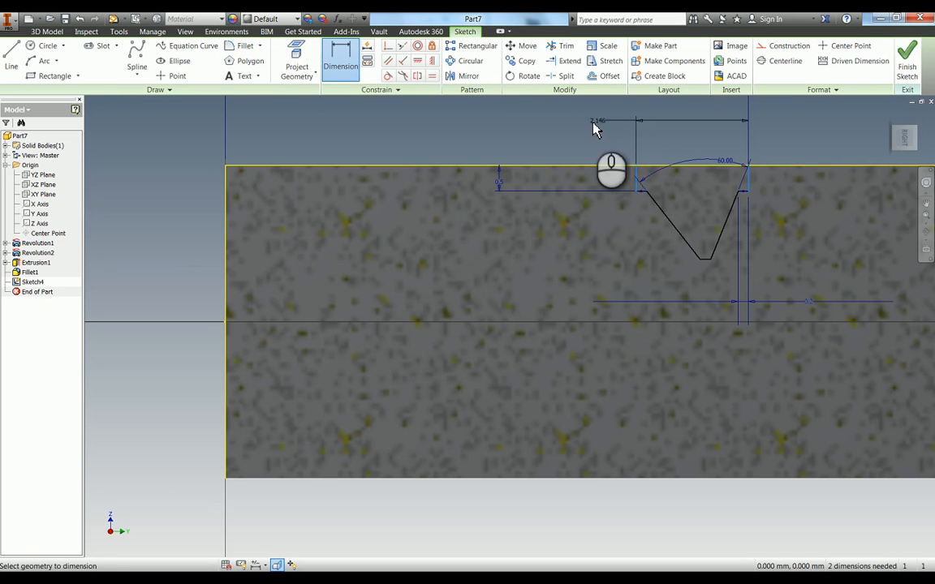
left_click(592, 126)
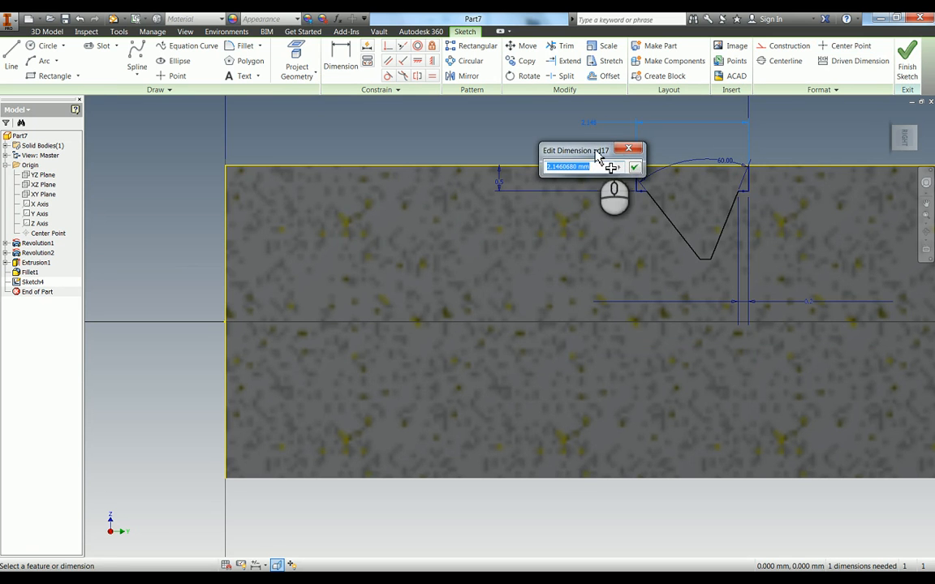
type("1.4")
key("Return")
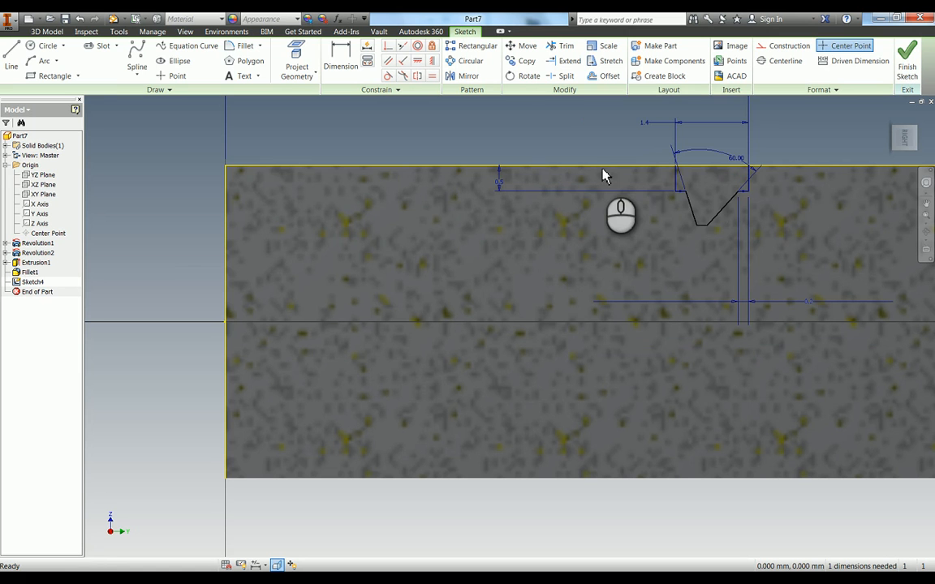
Step: Make the thread profile's two sloping sides equal in length
left_click(694, 215)
left_click(720, 217)
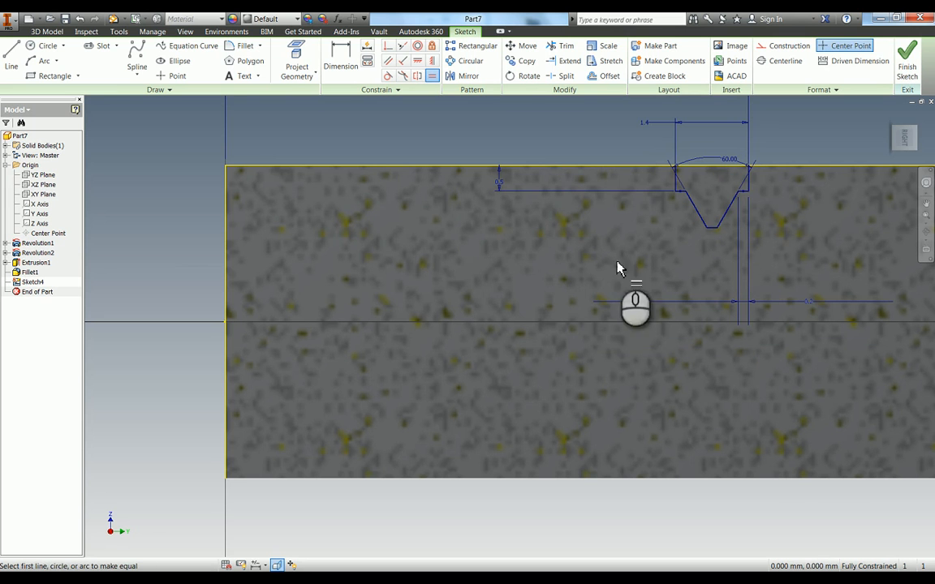
key("Escape")
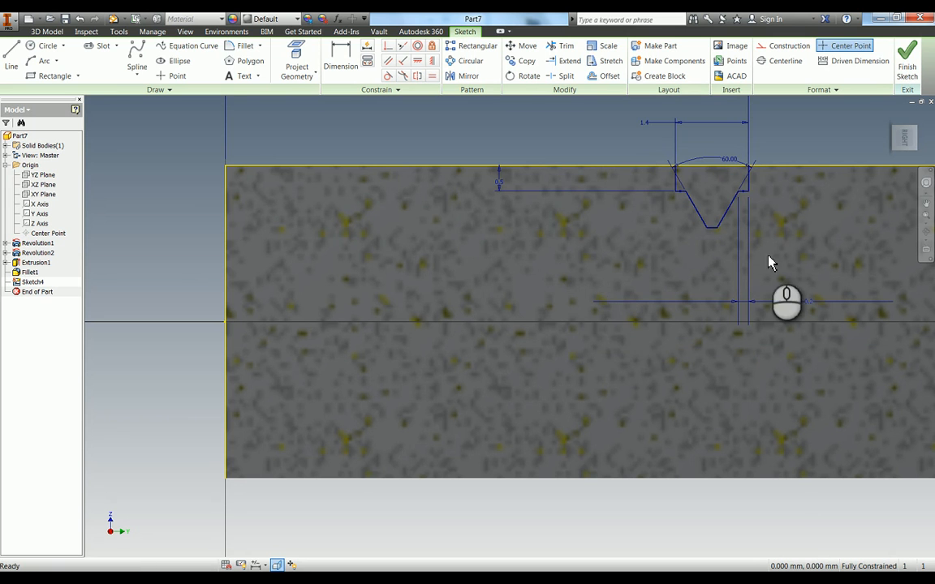
Step: Revolve the thread profile as a full cut around the Y axis to groove the shank
scroll(545, 231, "down", 2)
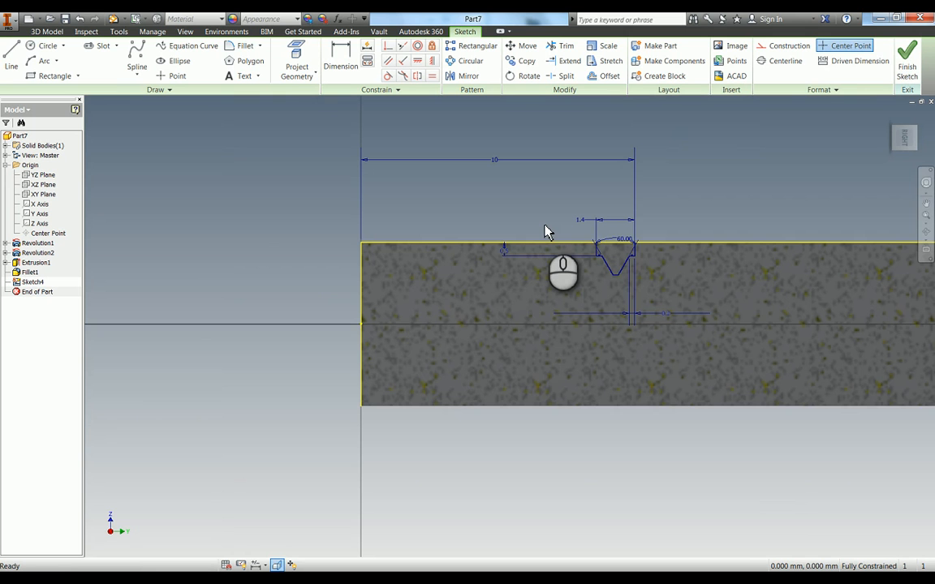
key("F6")
key("r")
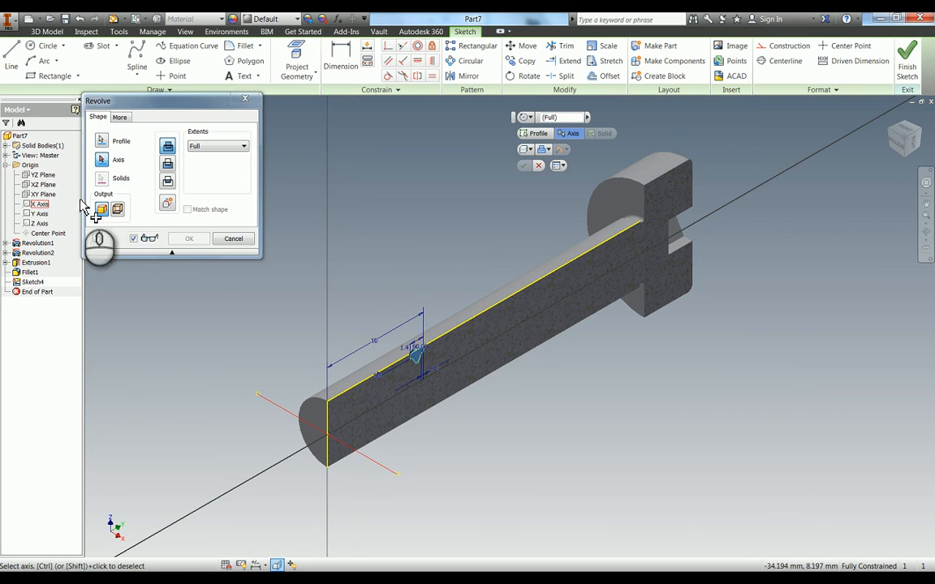
left_click(37, 214)
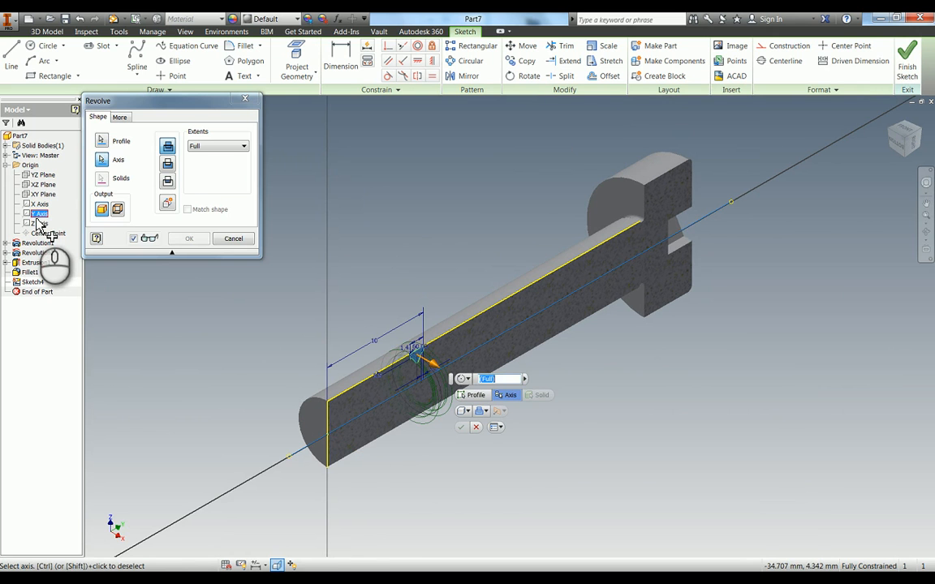
left_click(167, 164)
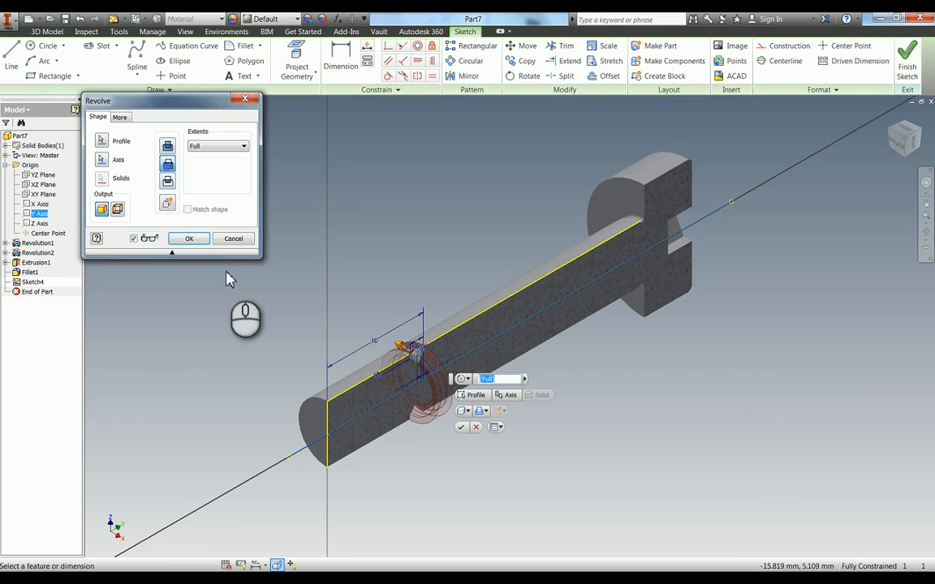
left_click(191, 237)
Step: Start a rectangular pattern of the revolved thread groove along the Y axis, with its direction reversed toward the shank's free end
key("F4")
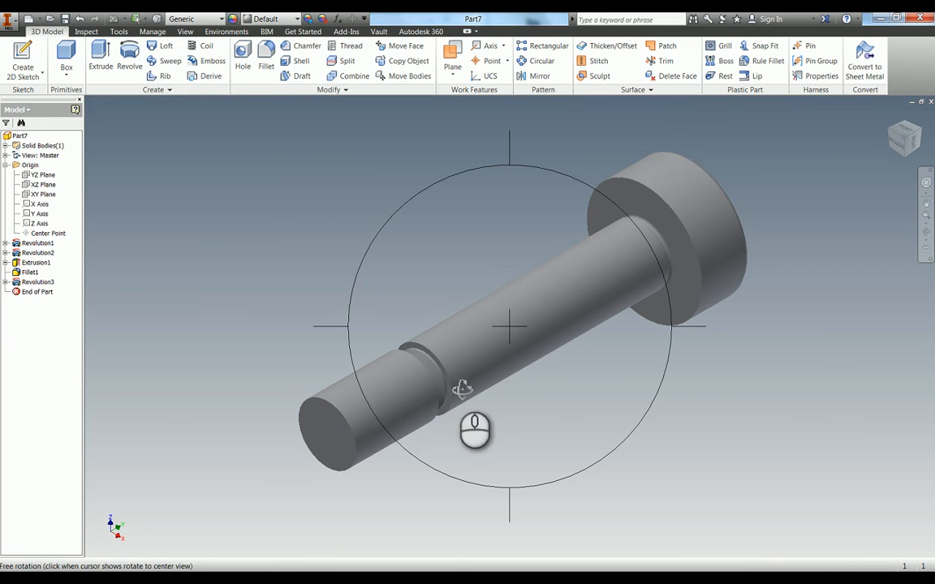
mouse_move(698, 340)
left_mouse_down()
mouse_move(688, 329)
mouse_move(664, 344)
mouse_move(695, 339)
mouse_move(684, 339)
left_mouse_up()
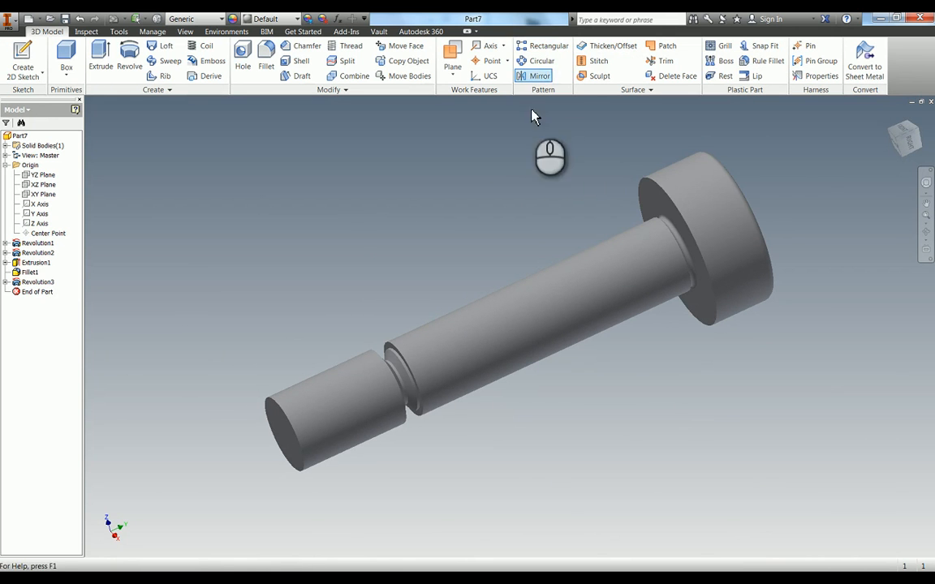
left_click(549, 46)
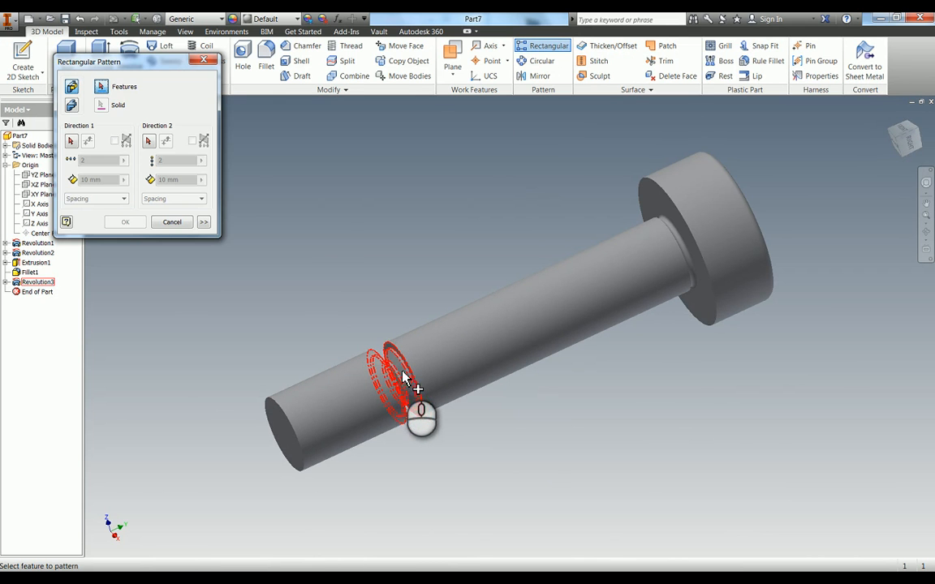
left_click(42, 284)
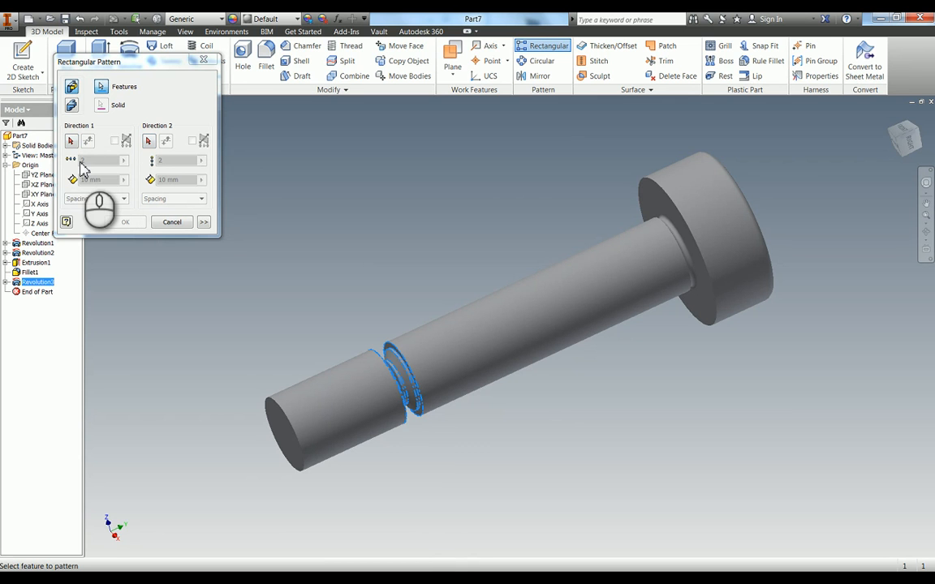
left_click(70, 141)
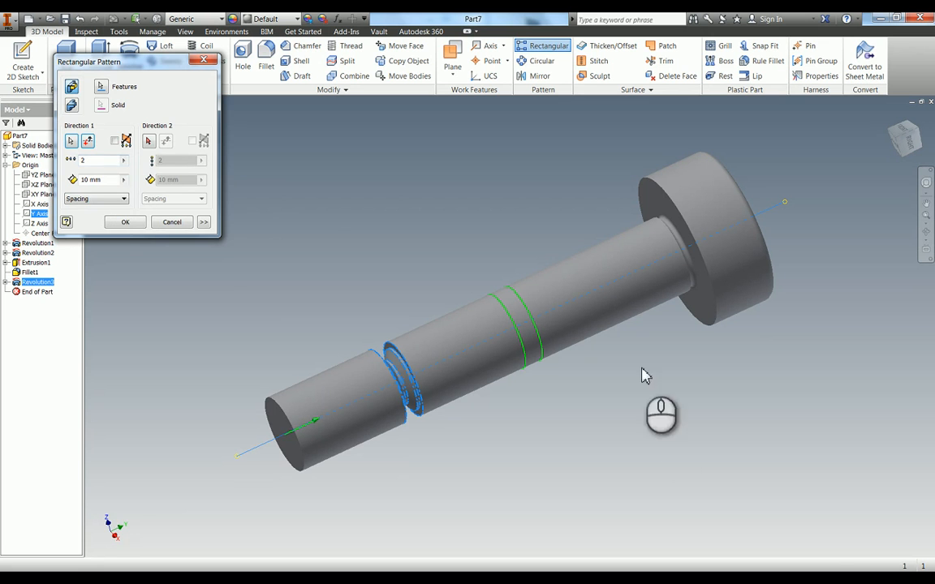
left_click(89, 141)
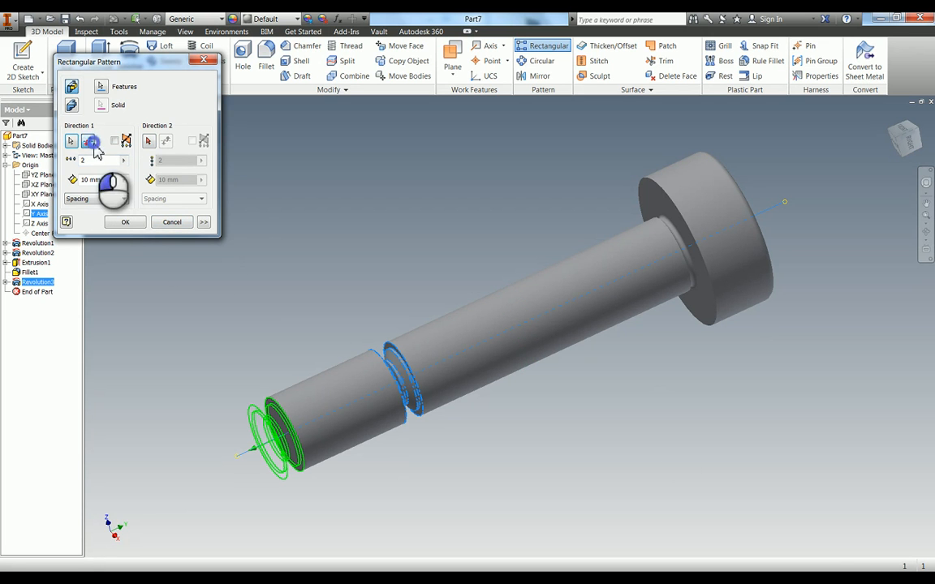
Step: Set the groove pattern to 8 occurrences with a spacing of 1.2 mm
left_click(100, 161)
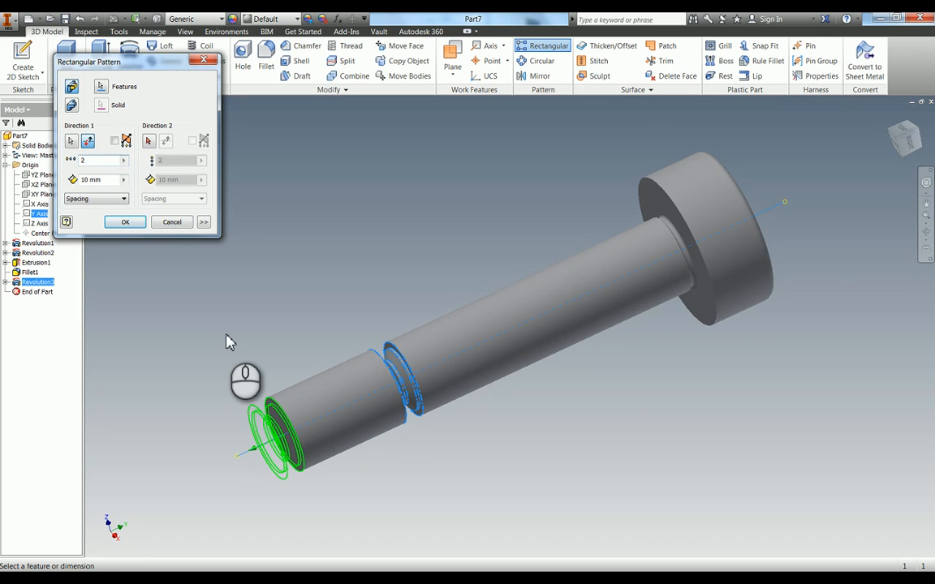
key("BackSpace")
type("8")
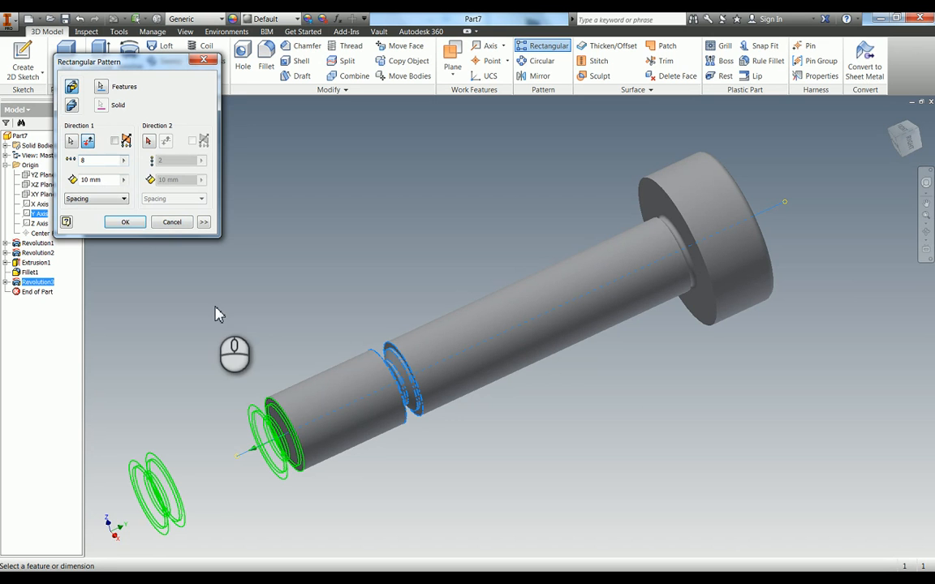
left_click_drag(112, 183, 78, 185)
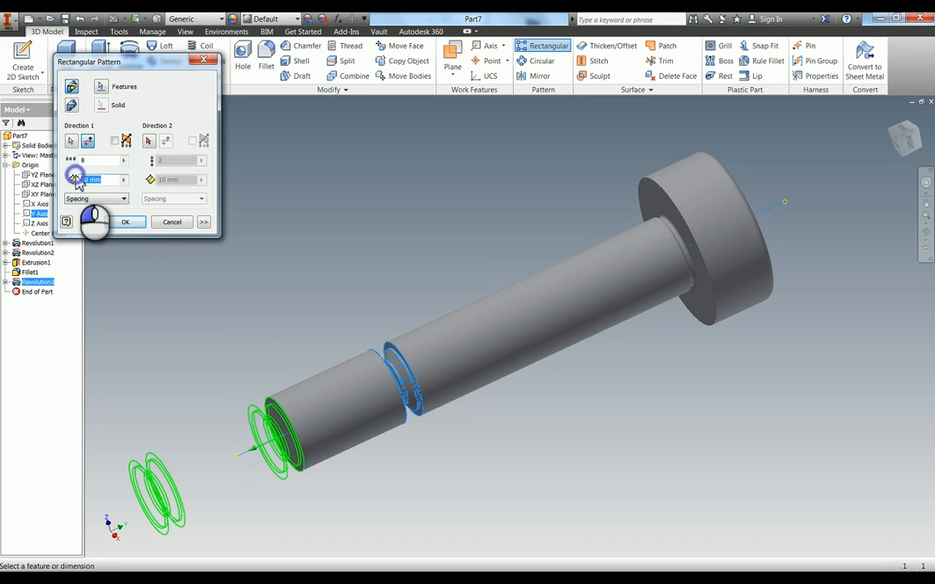
type("1.2")
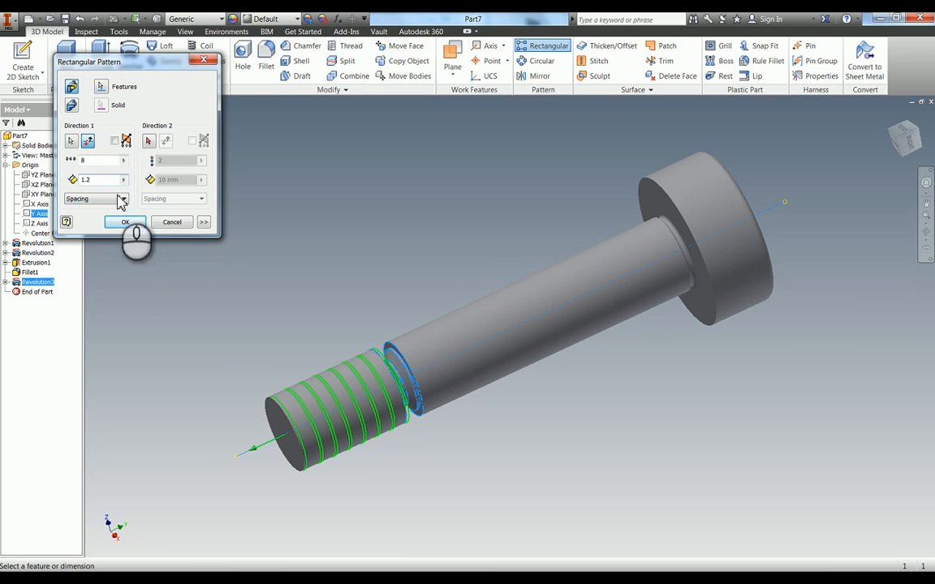
Step: Raise the groove pattern's count to 9 occurrences and create the pattern
left_click_drag(99, 162, 59, 156)
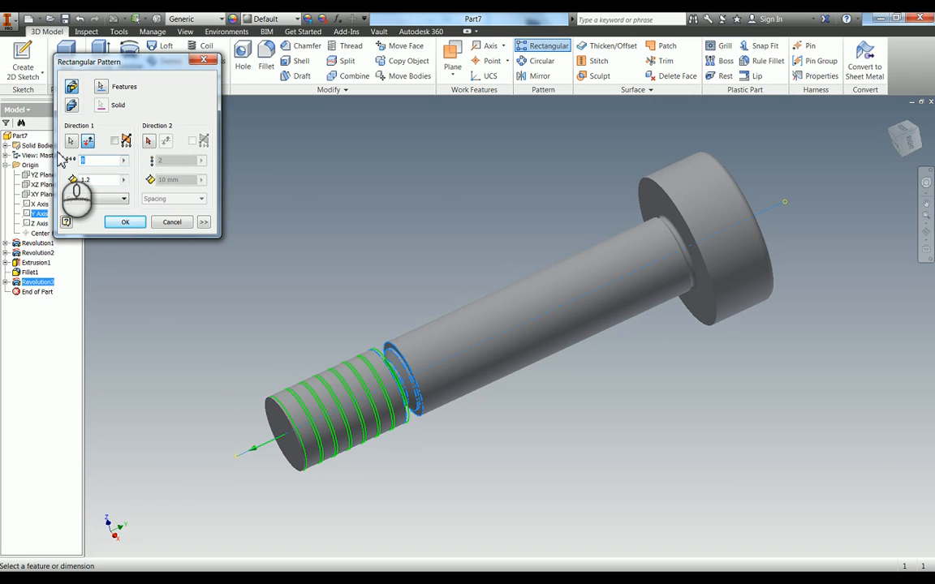
type("9")
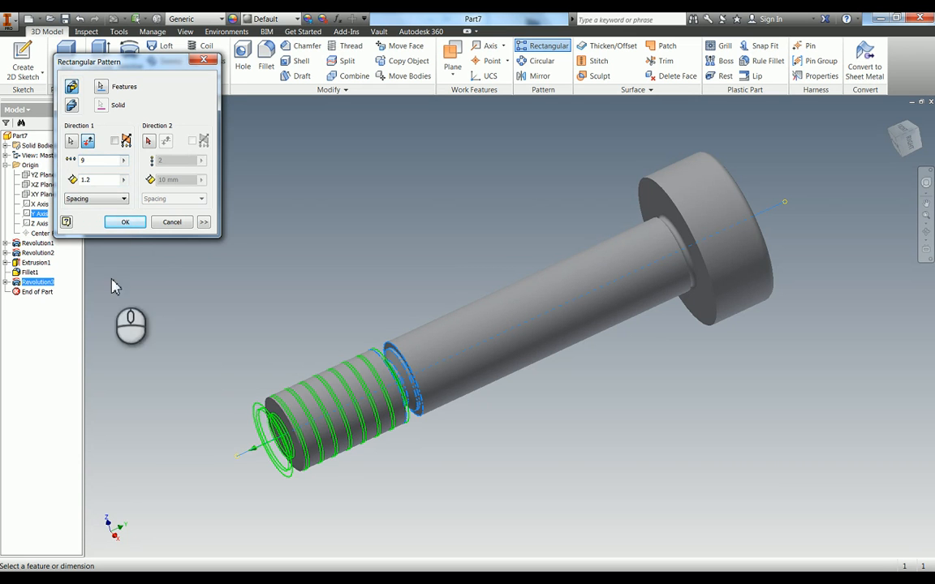
left_click(125, 223)
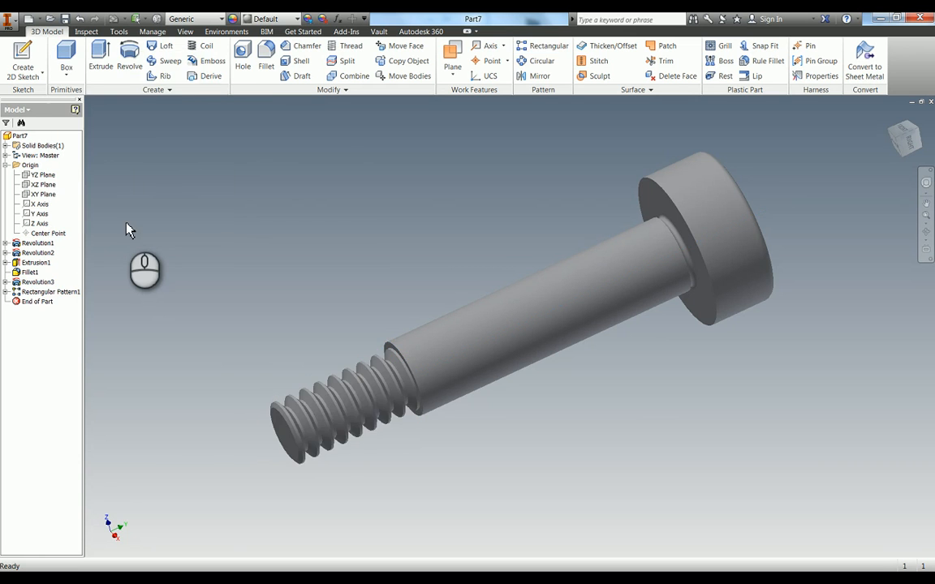
key("F4")
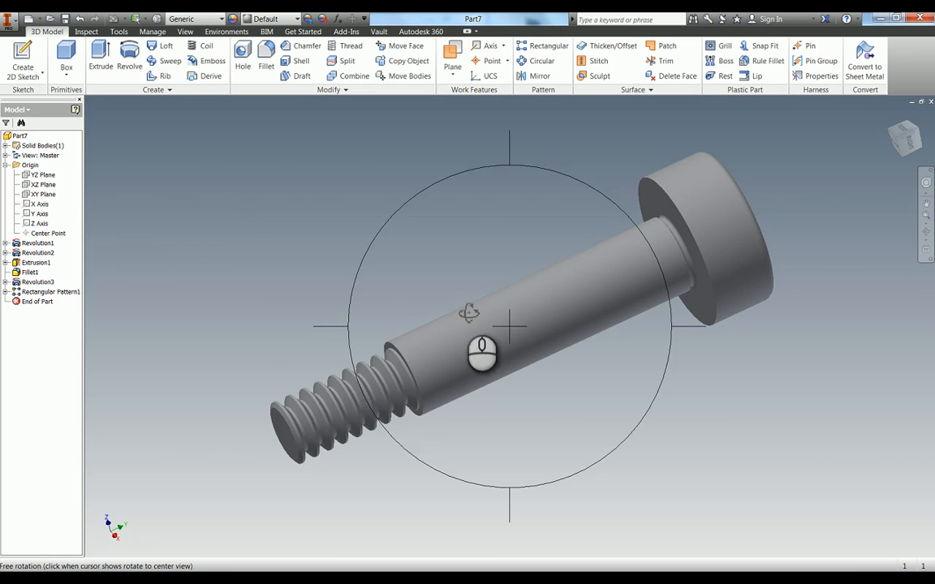
left_click_drag(465, 315, 513, 369)
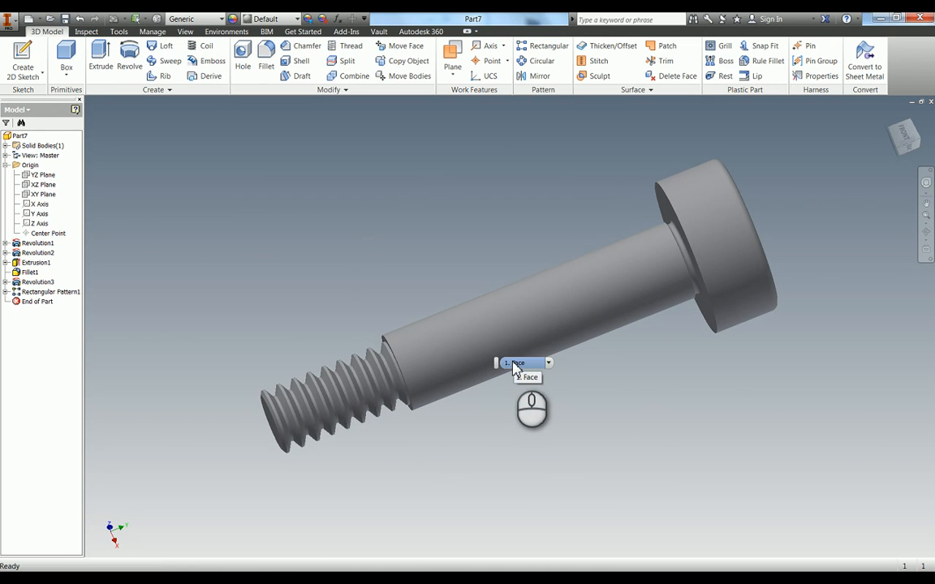
key("F4")
left_click_drag(542, 297, 534, 456)
key("F6")
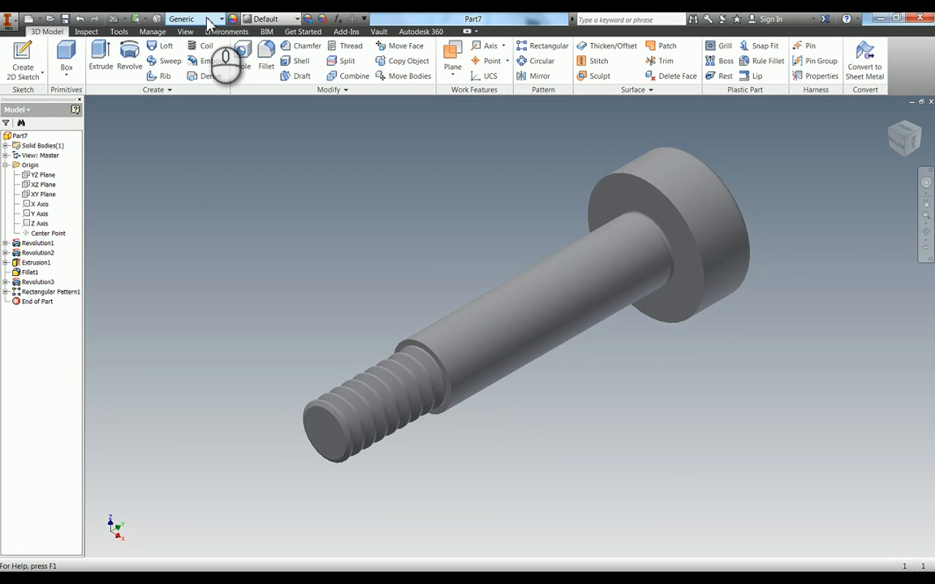
Step: Assign Stainless Steel as the bolt's material in the part's physical iProperties
right_click(14, 136)
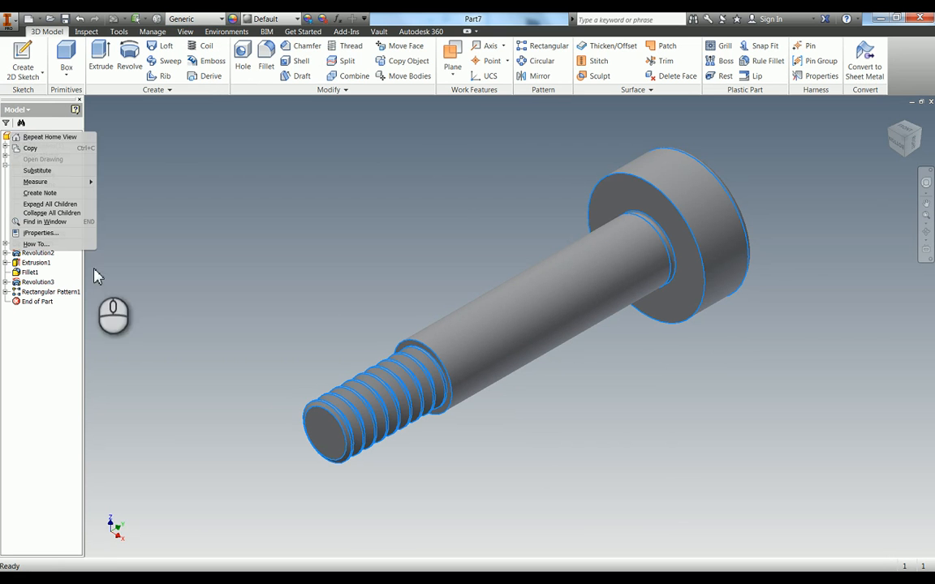
left_click(198, 223)
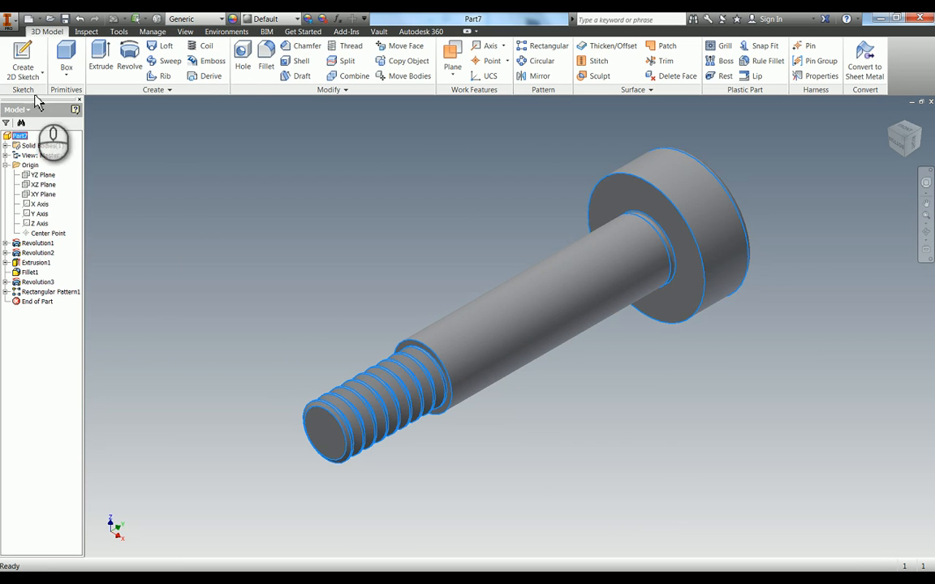
left_click(9, 19)
left_click(49, 297)
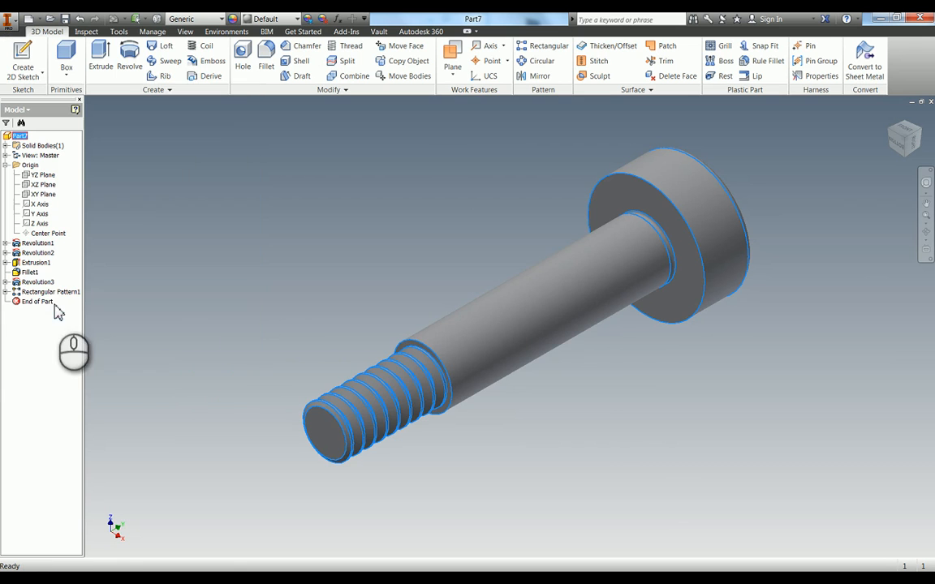
left_click(501, 127)
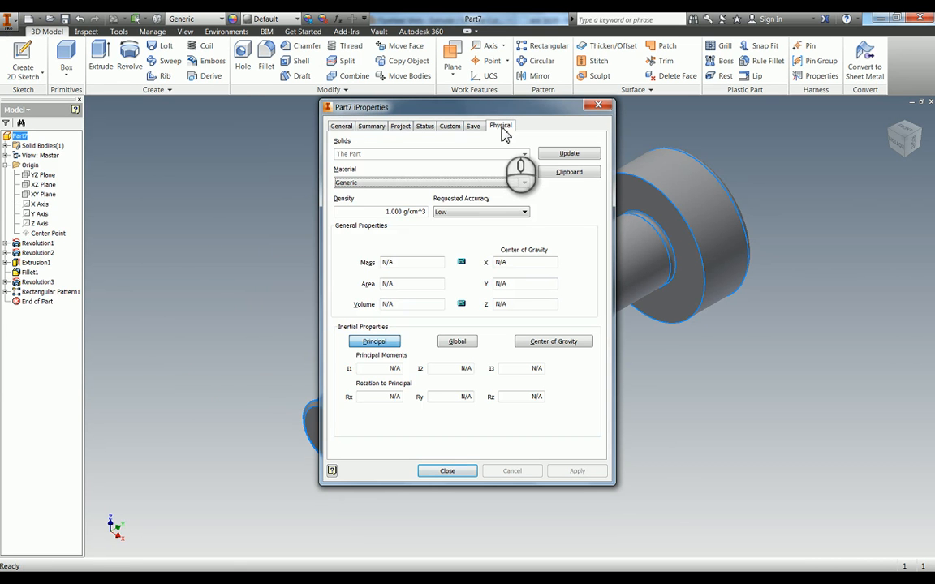
left_click(486, 183)
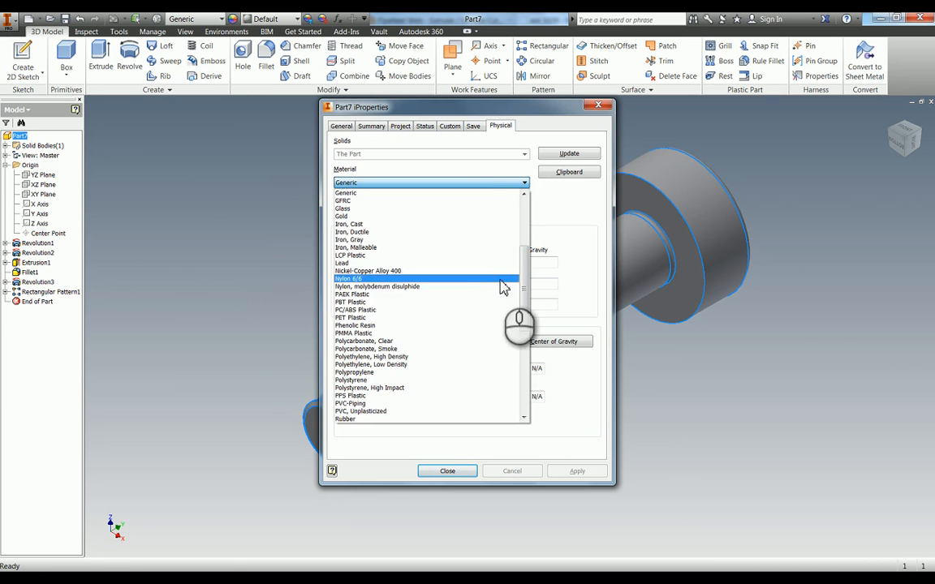
scroll(523, 292, "down", 8)
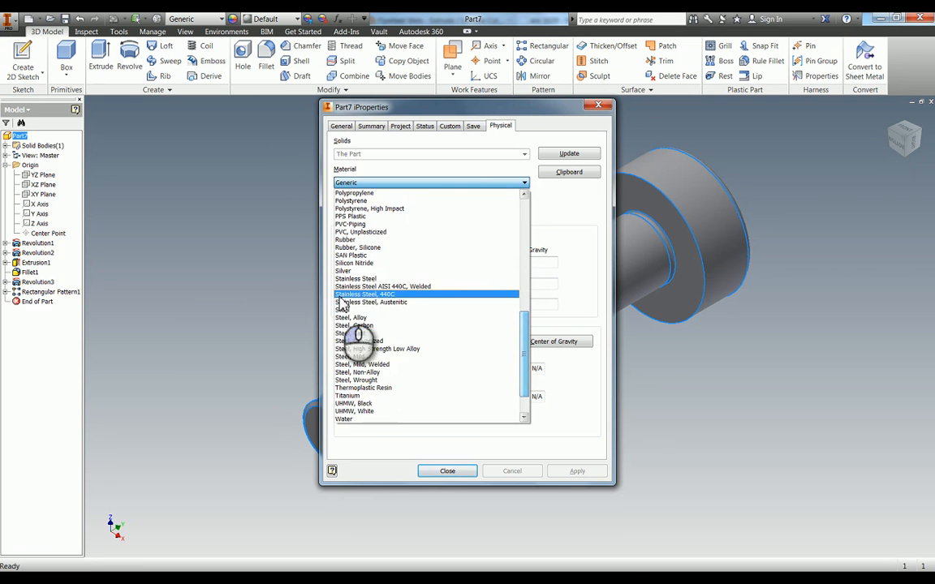
left_click(372, 280)
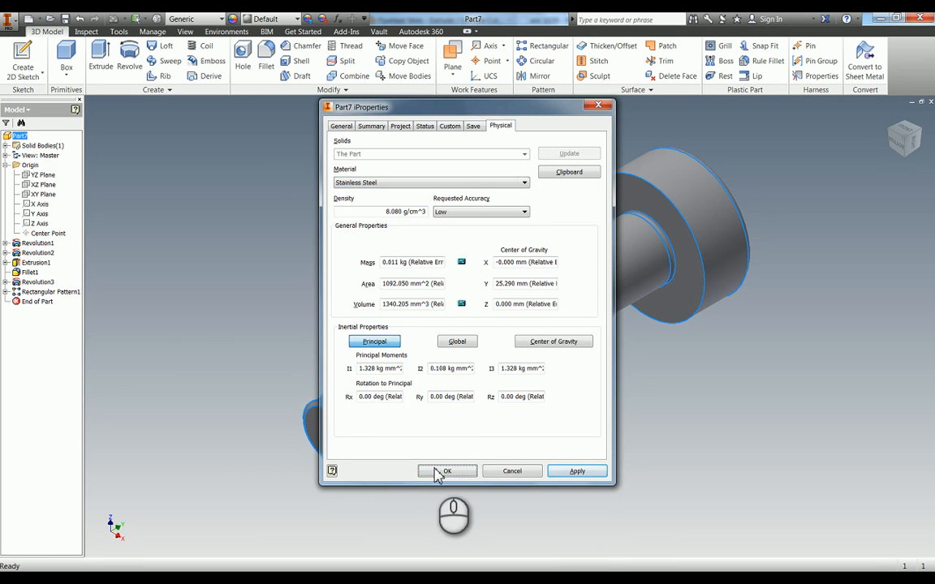